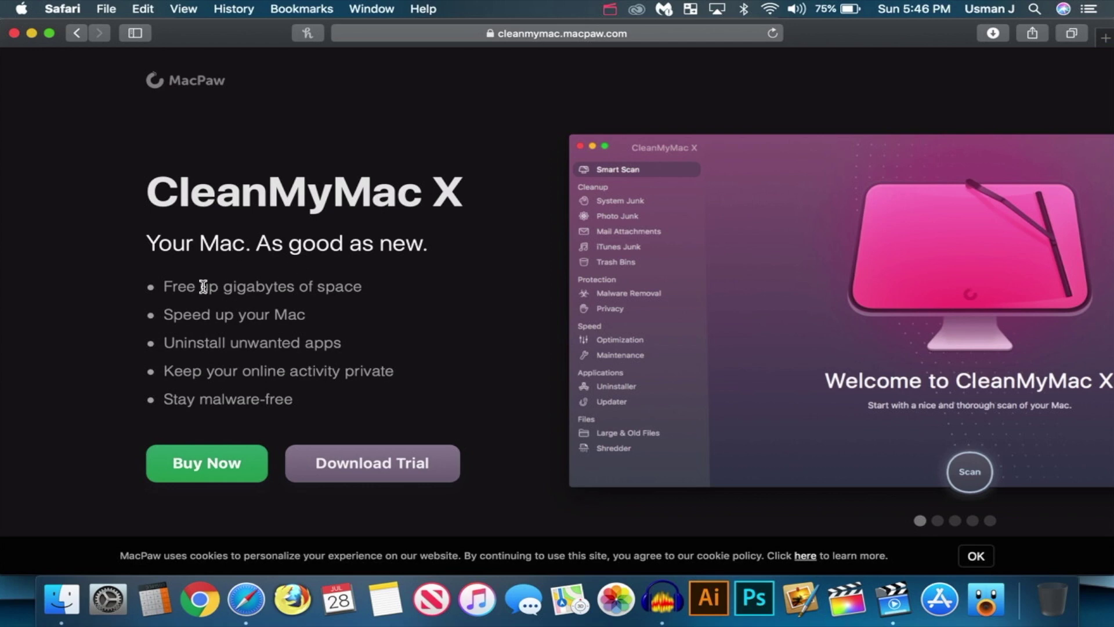
Download the CleanMyMac X free trial from the MacPaw CleanMyMac X page.
{"action": "scroll", "coordinate": [190, 286], "scroll_direction": "up", "scroll_amount": 5}
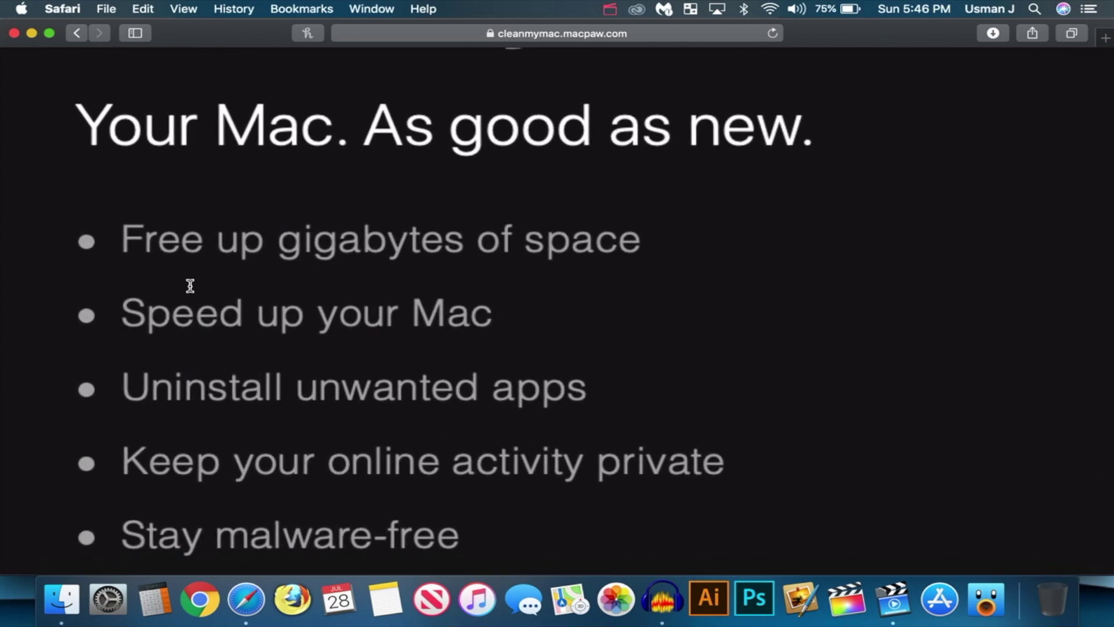
{"action": "scroll", "coordinate": [190, 286], "scroll_direction": "down", "scroll_amount": 5}
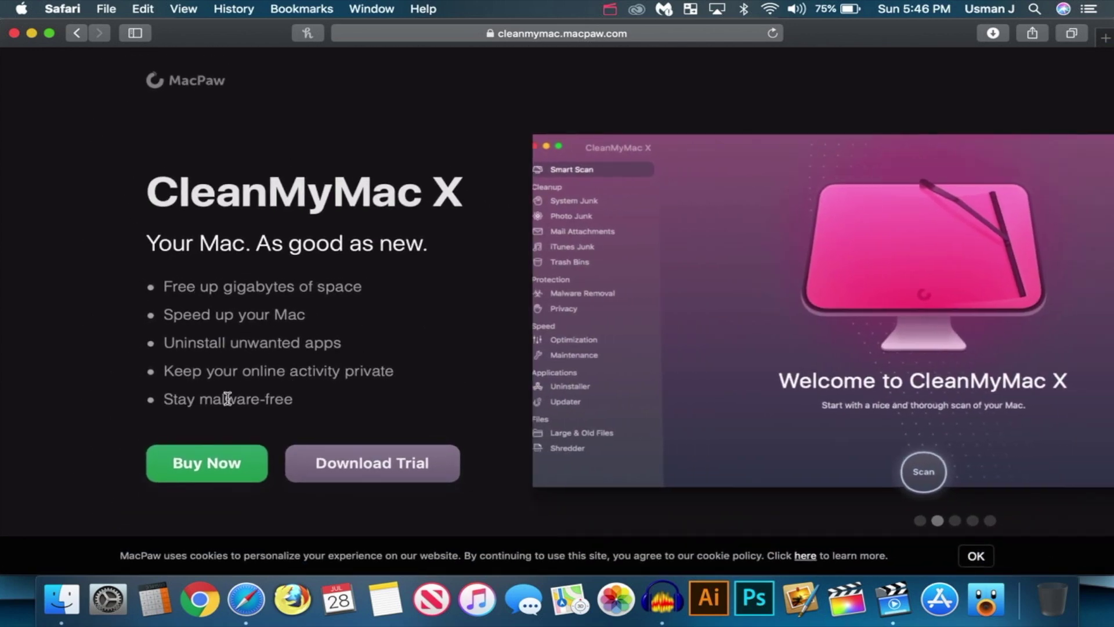
{"action": "scroll", "coordinate": [214, 393], "scroll_direction": "up", "scroll_amount": 5}
{"action": "scroll", "coordinate": [215, 393], "scroll_direction": "down", "scroll_amount": 5}
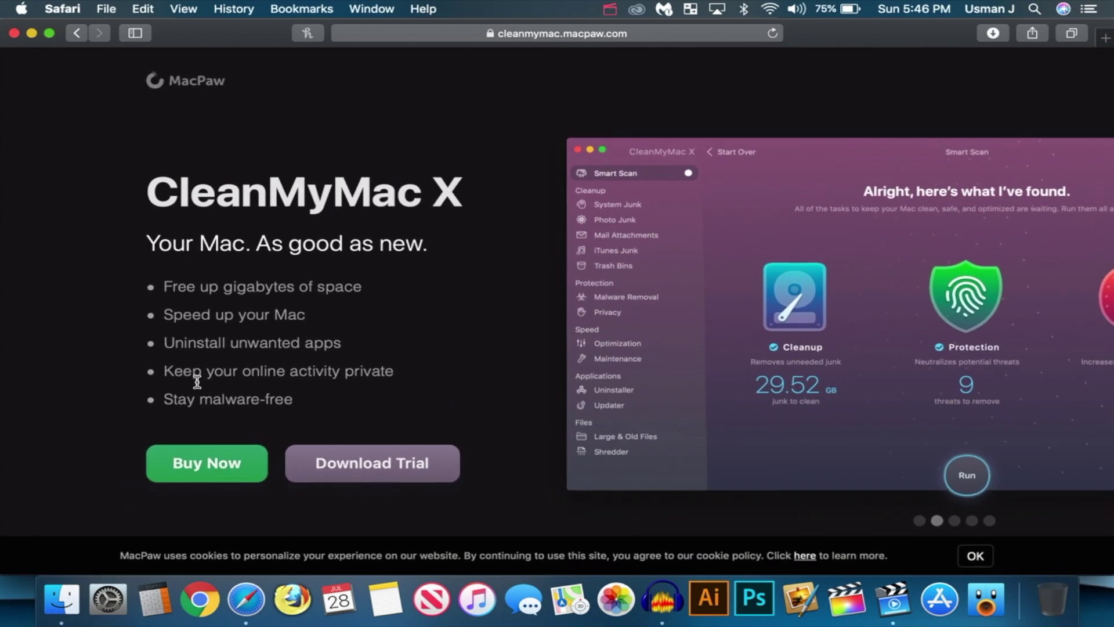
{"action": "left_click", "coordinate": [368, 463]}
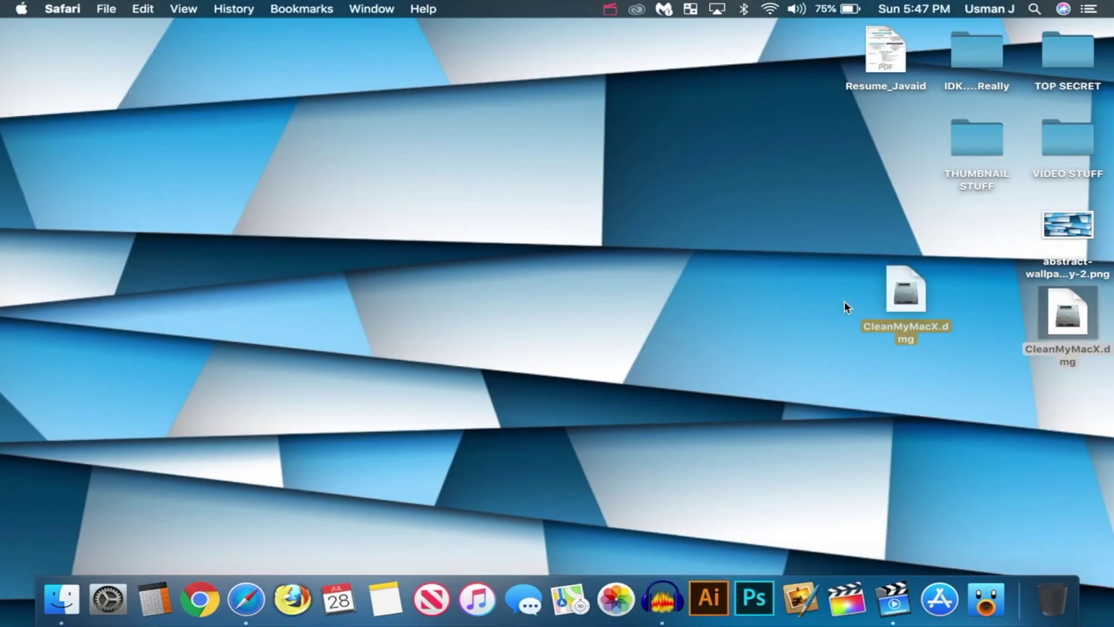
Mount CleanMyMacX.dmg and copy CleanMyMac X into the Applications folder.
{"action": "left_click_drag", "start_coordinate": [844, 308], "coordinate": [522, 230]}
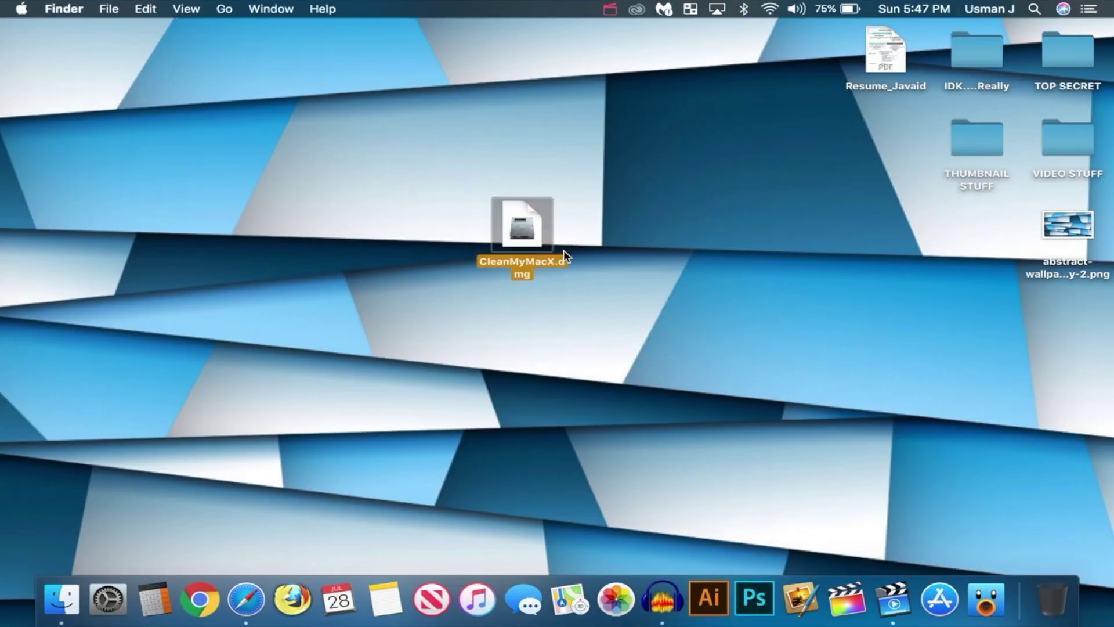
{"action": "double_click", "coordinate": [523, 228]}
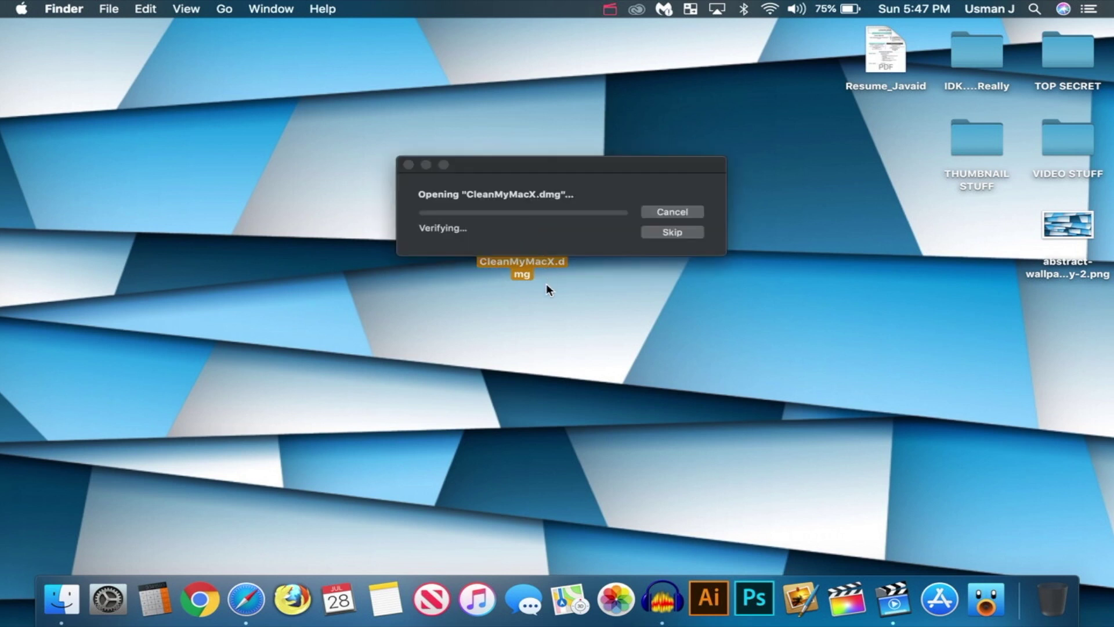
{"action": "left_click", "coordinate": [669, 233]}
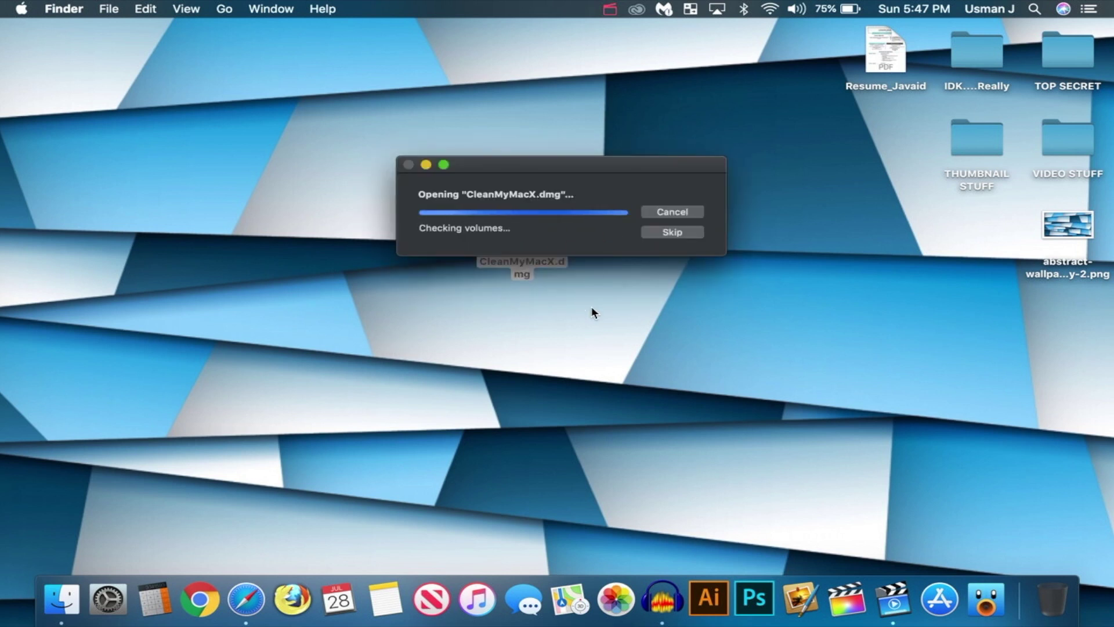
{"action": "left_click_drag", "start_coordinate": [433, 107], "coordinate": [411, 111]}
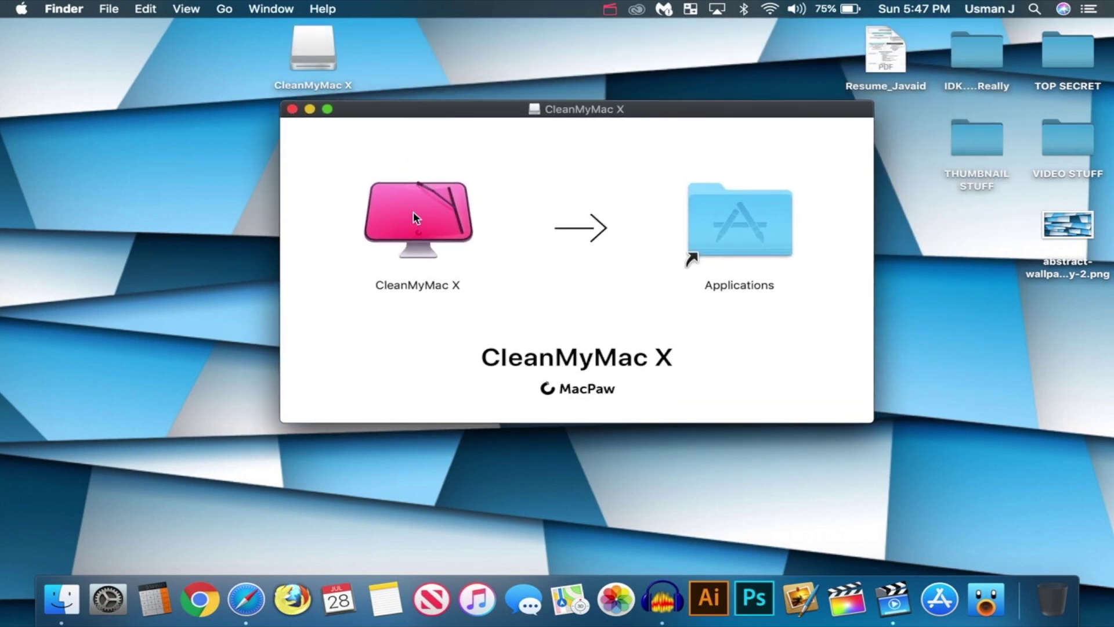
{"action": "left_click_drag", "start_coordinate": [413, 214], "coordinate": [745, 226]}
{"action": "left_click", "coordinate": [749, 230]}
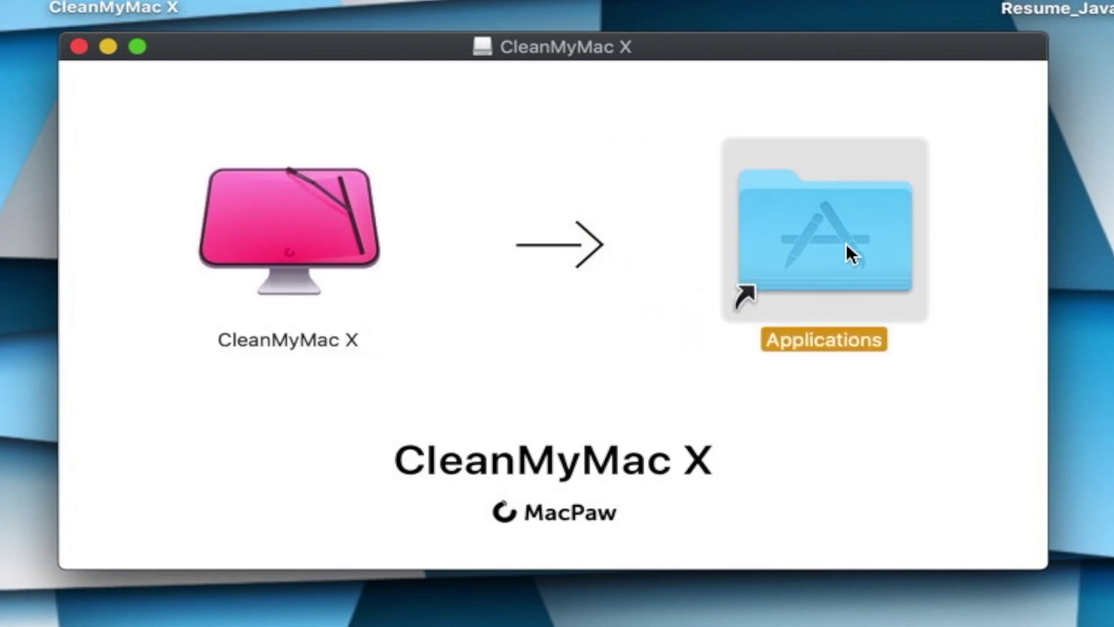
Launch CleanMyMac X from the Applications folder, then close that Finder window.
{"action": "double_click", "coordinate": [850, 251]}
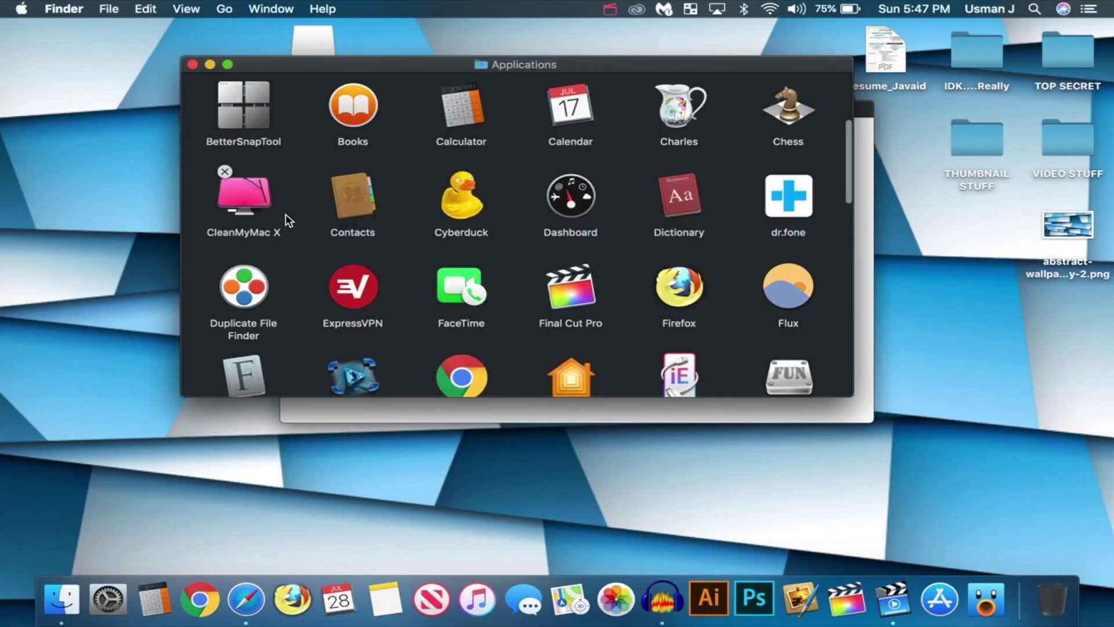
{"action": "right_click", "coordinate": [241, 196]}
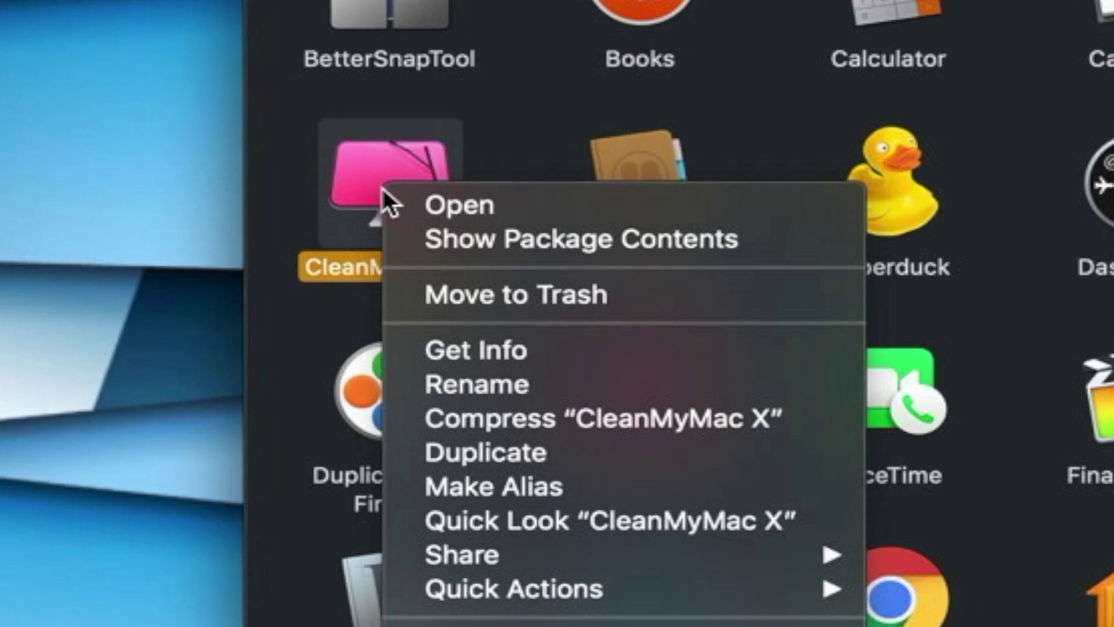
{"action": "left_click", "coordinate": [460, 204]}
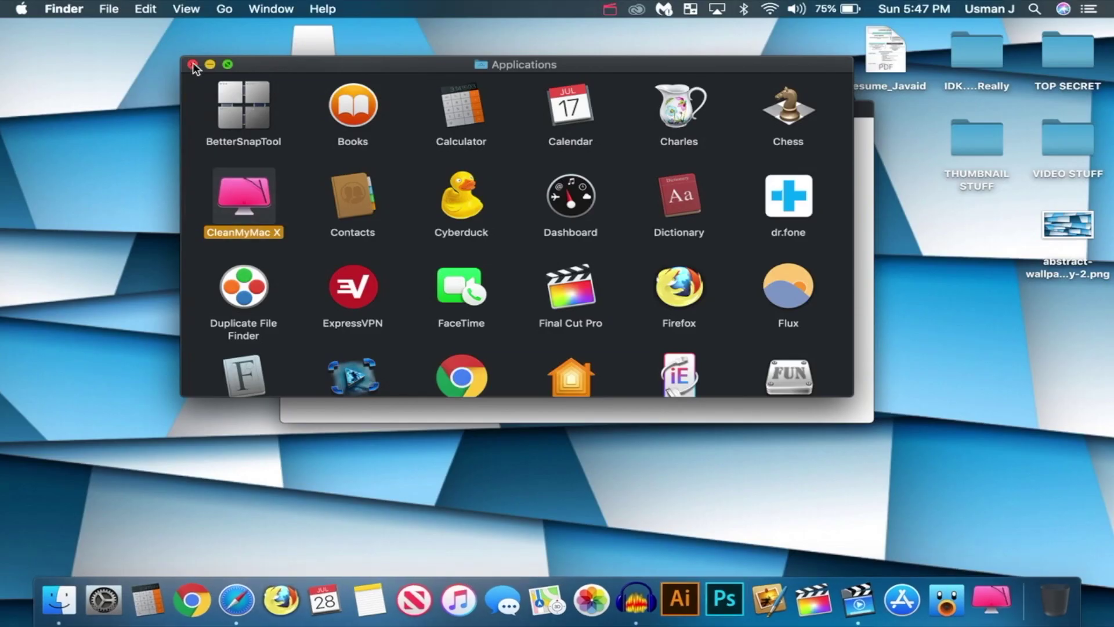
{"action": "left_click", "coordinate": [192, 63]}
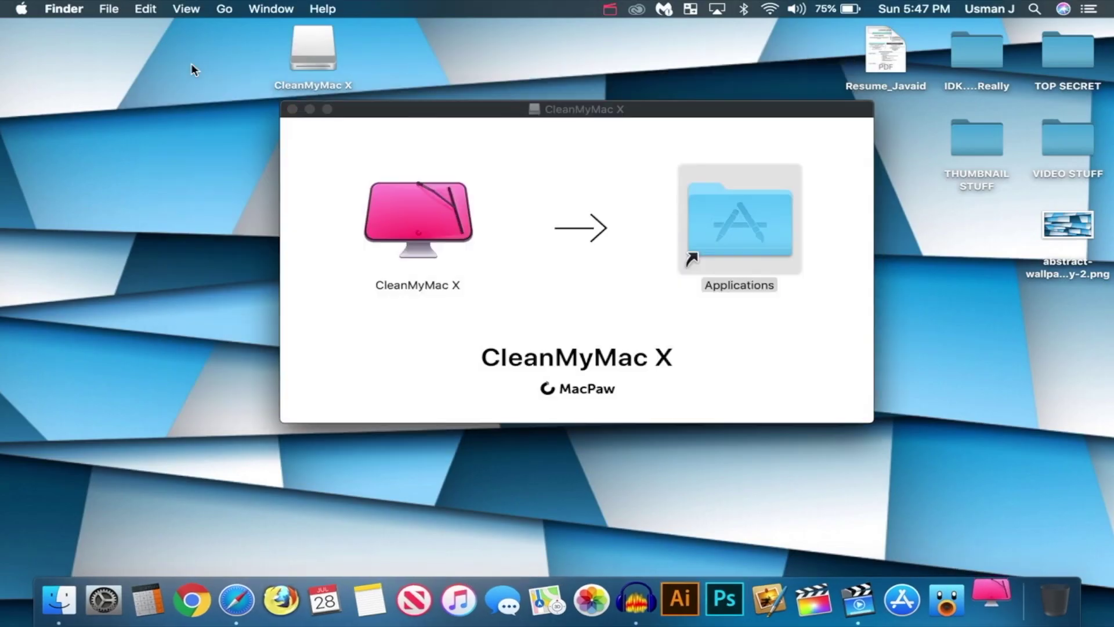
Close the installer window and eject the CleanMyMac X disk to the Trash.
{"action": "left_click", "coordinate": [293, 109]}
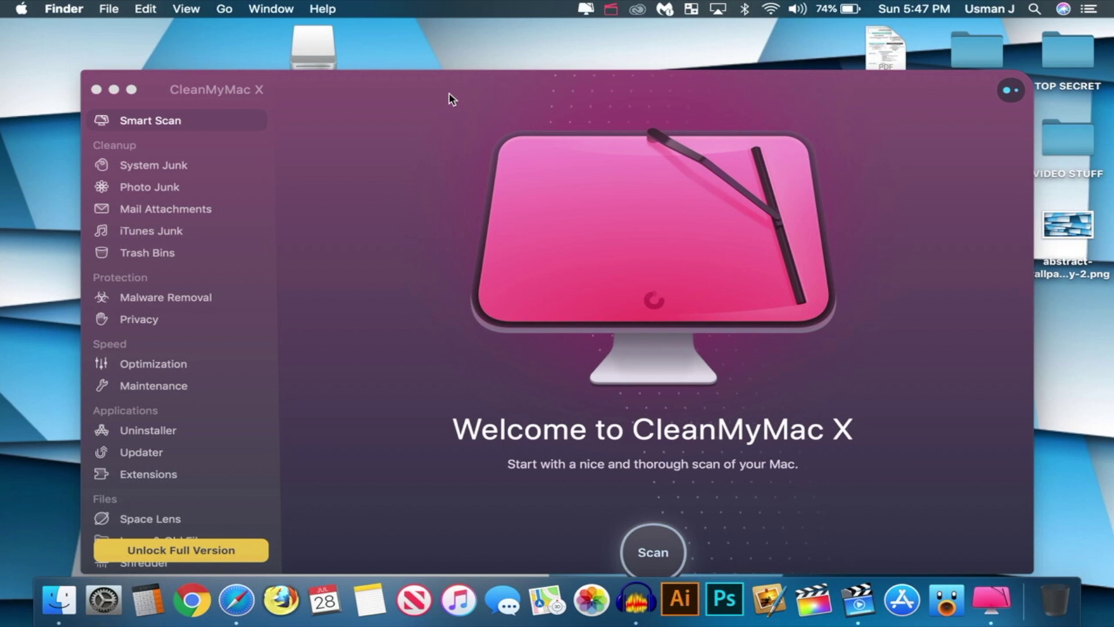
{"action": "left_click_drag", "start_coordinate": [450, 92], "coordinate": [460, 70]}
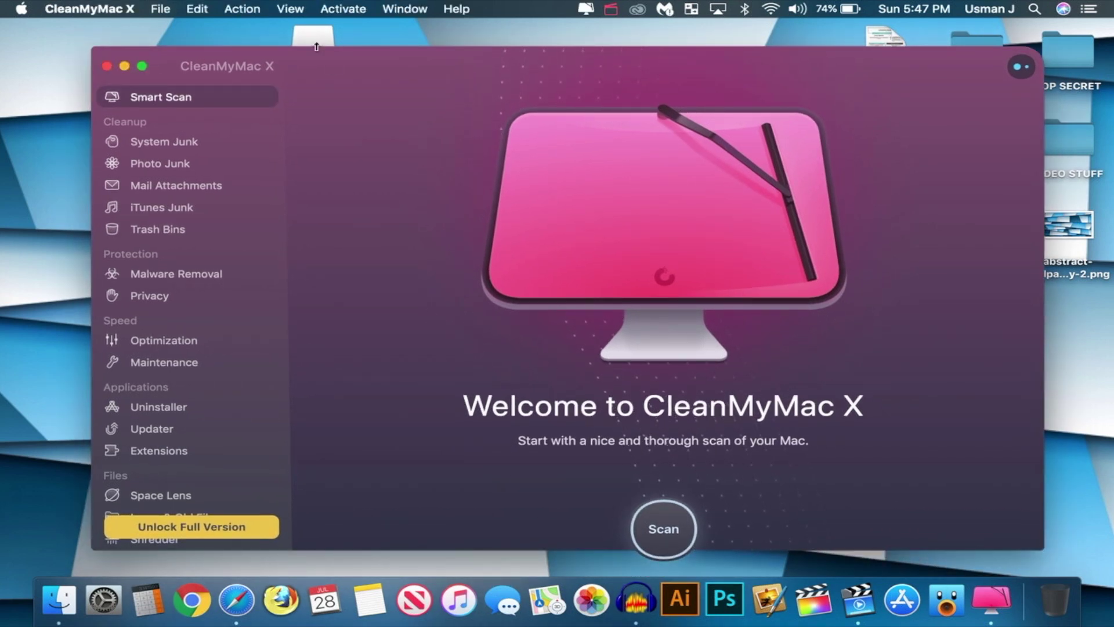
{"action": "left_click_drag", "start_coordinate": [317, 47], "coordinate": [1054, 597]}
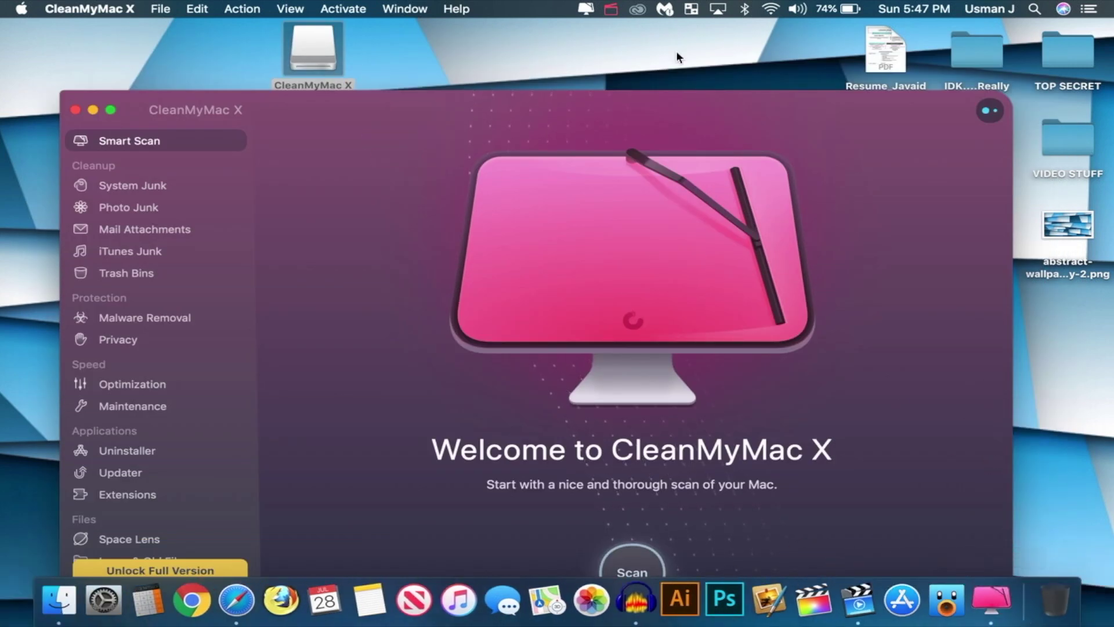
Complete License Activation and confirm the Thank you dialog.
{"action": "left_click_drag", "start_coordinate": [677, 145], "coordinate": [645, 259]}
{"action": "left_click_drag", "start_coordinate": [409, 172], "coordinate": [432, 182]}
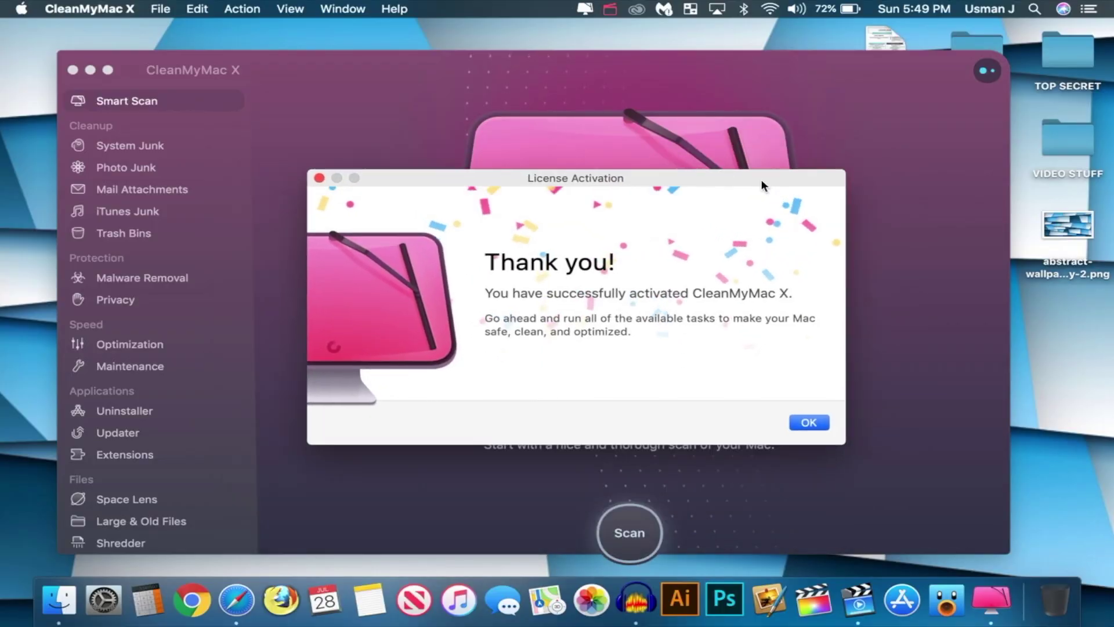
{"action": "left_click_drag", "start_coordinate": [761, 179], "coordinate": [687, 164]}
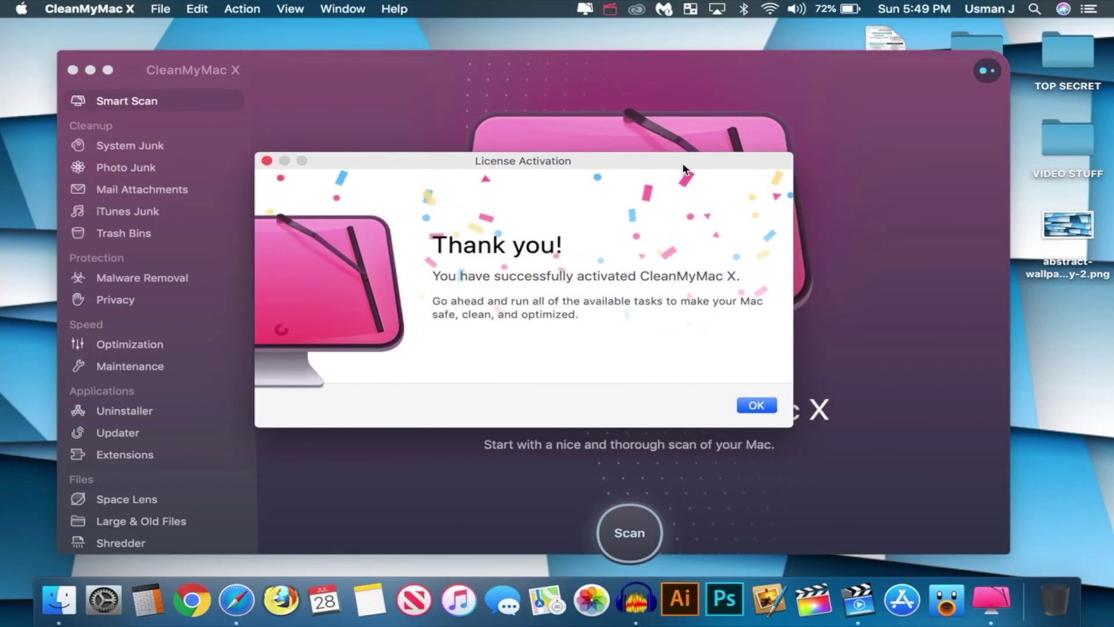
{"action": "left_click", "coordinate": [757, 406]}
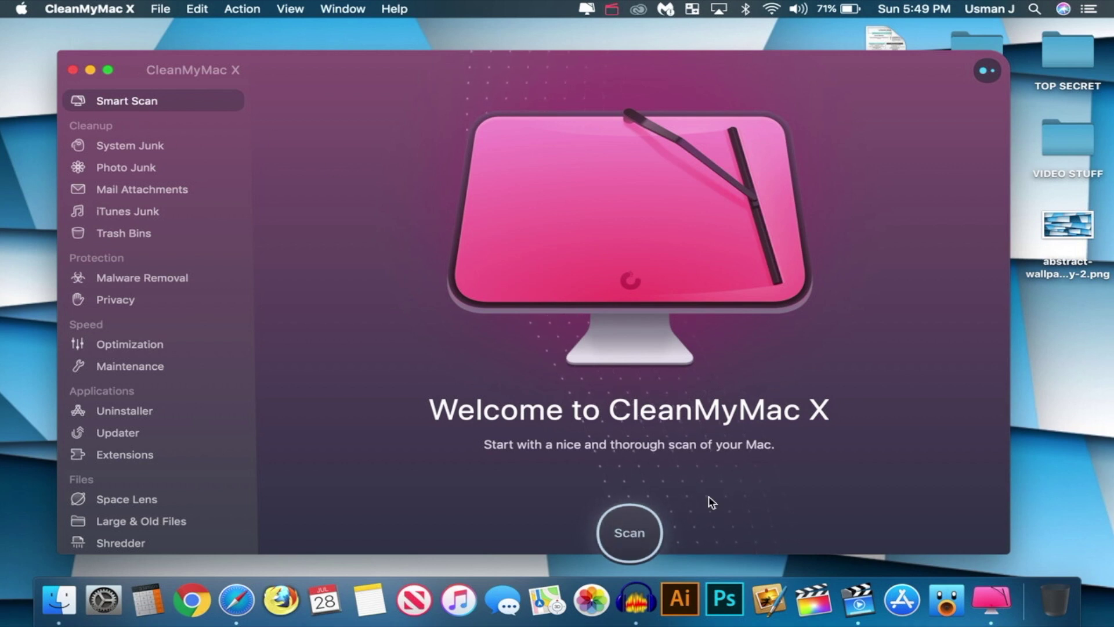
Run a Smart Scan finding 9.86 GB junk and 3 speed tasks, then check the Dock icon's Options.
{"action": "left_click", "coordinate": [629, 531]}
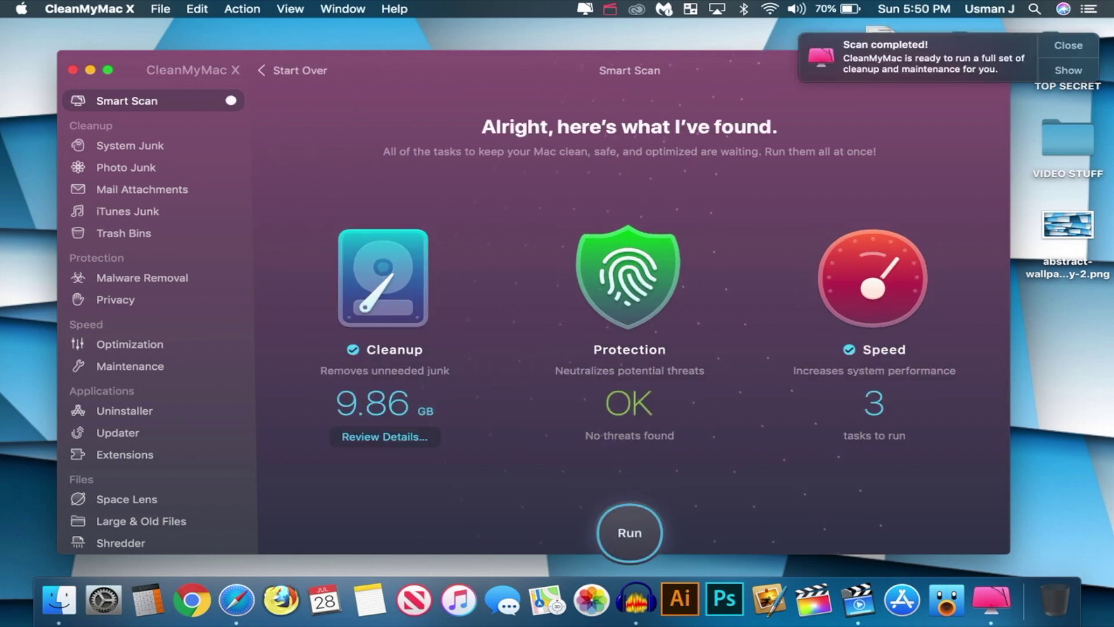
{"action": "left_click", "coordinate": [1068, 47]}
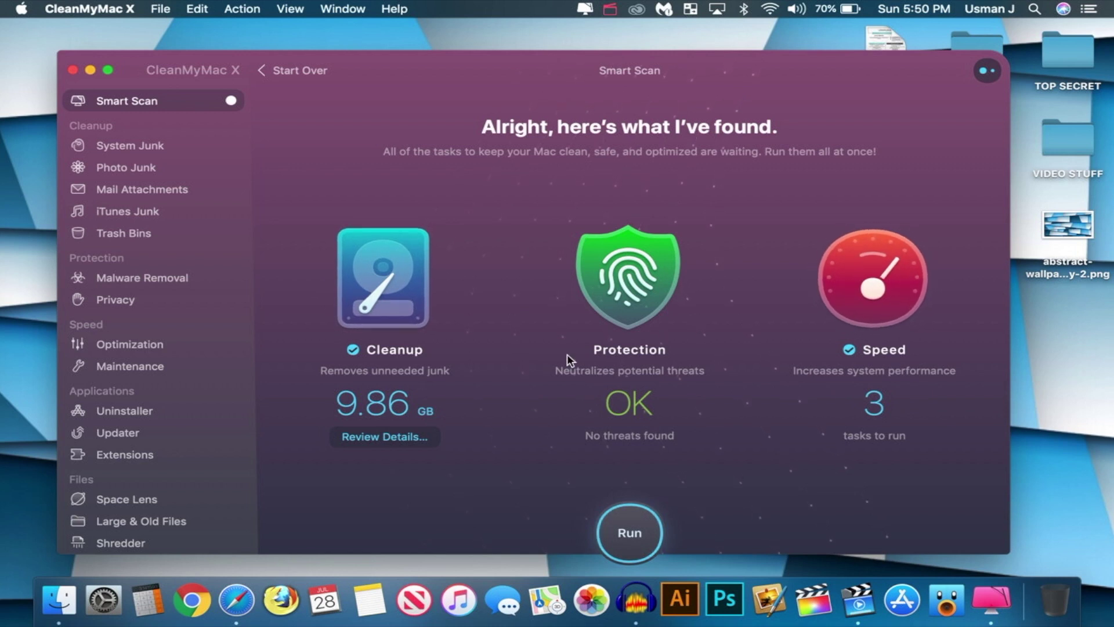
{"action": "right_click", "coordinate": [988, 609]}
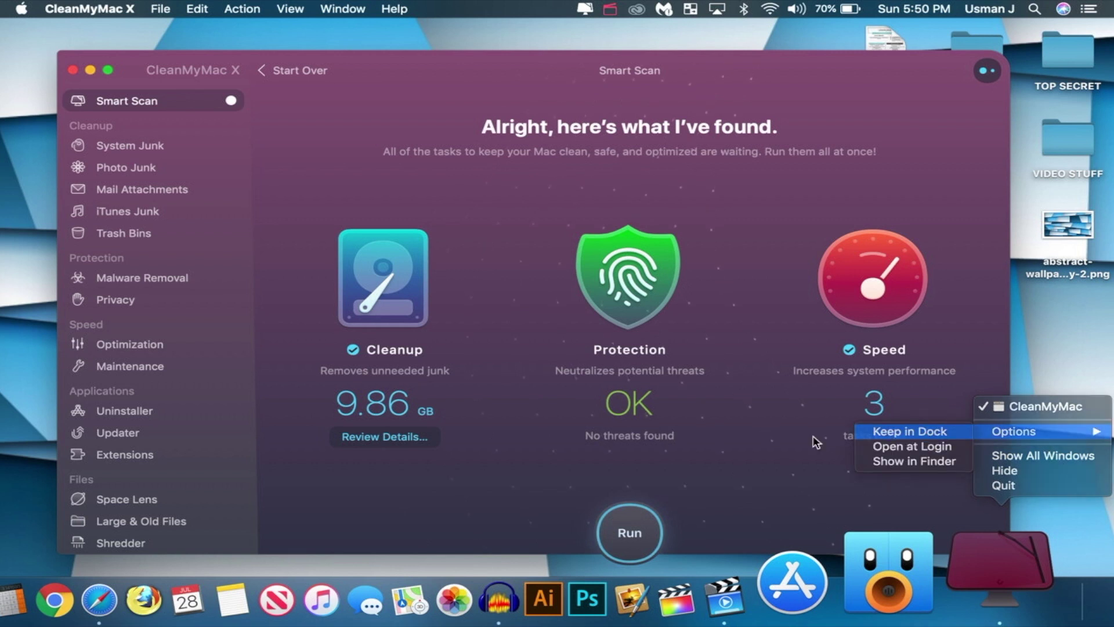
{"action": "left_click", "coordinate": [749, 460]}
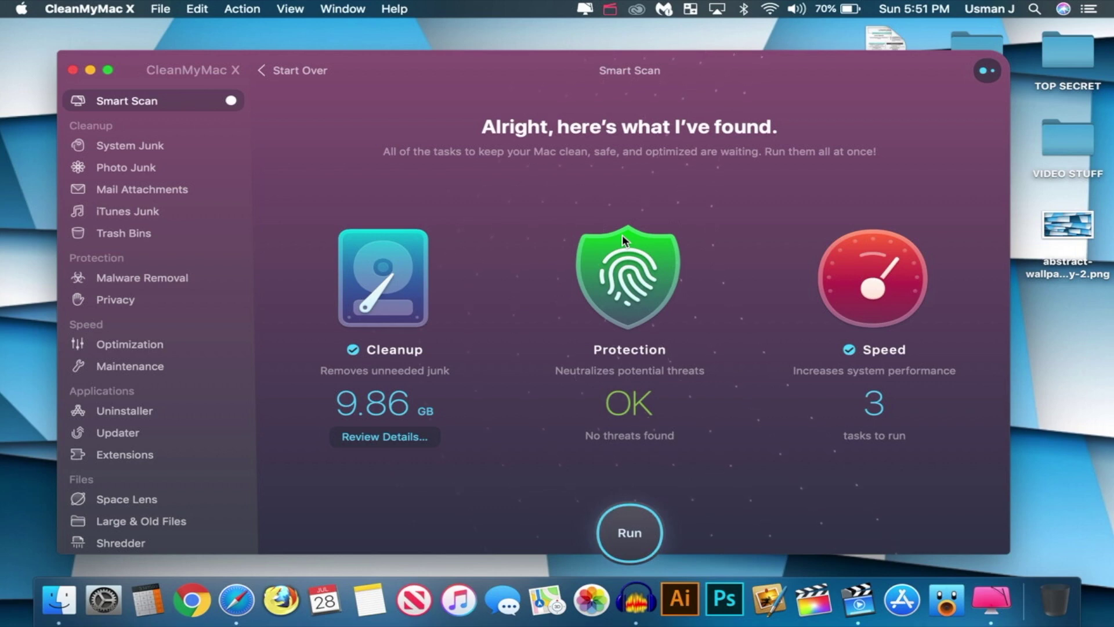
Try a System Junk scan but keep the running Smart Scan instead of aborting.
{"action": "left_click", "coordinate": [142, 149]}
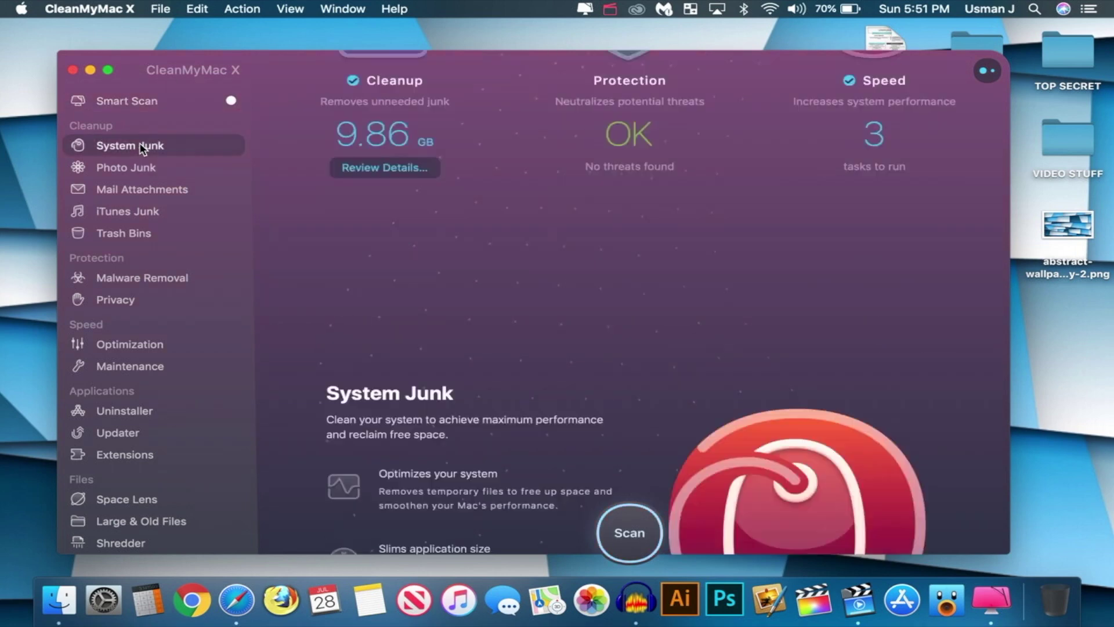
{"action": "left_click", "coordinate": [629, 542]}
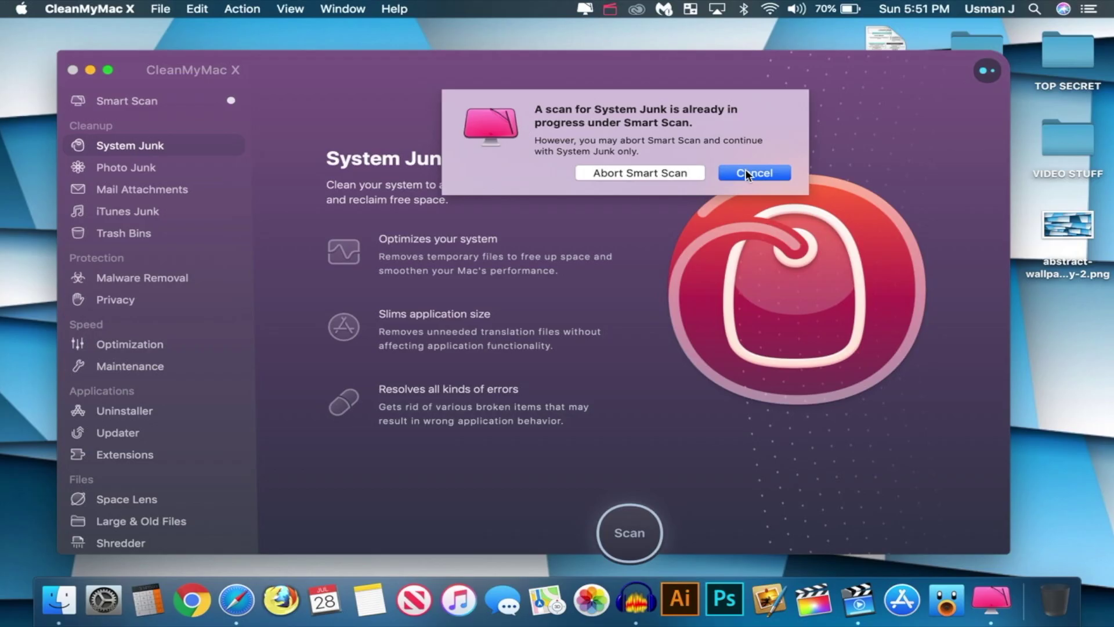
{"action": "left_click", "coordinate": [916, 286]}
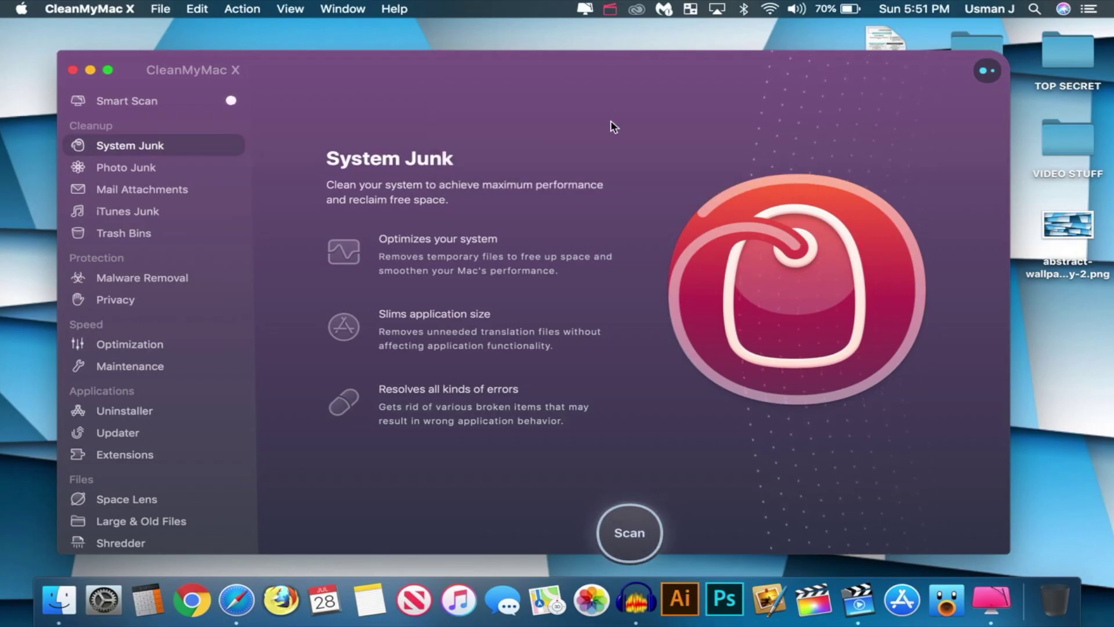
Browse Photo Junk, Mail Attachments, iTunes Junk and Trash Bins, dismissing the scan-running alert.
{"action": "left_click", "coordinate": [130, 170]}
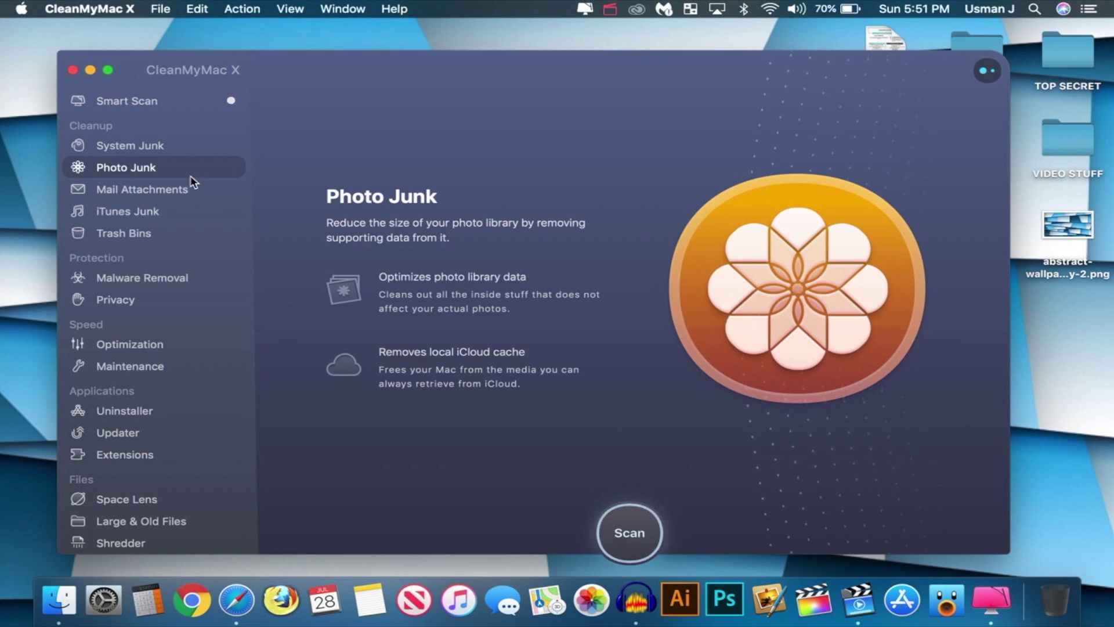
{"action": "left_click", "coordinate": [185, 190]}
{"action": "left_click", "coordinate": [146, 214]}
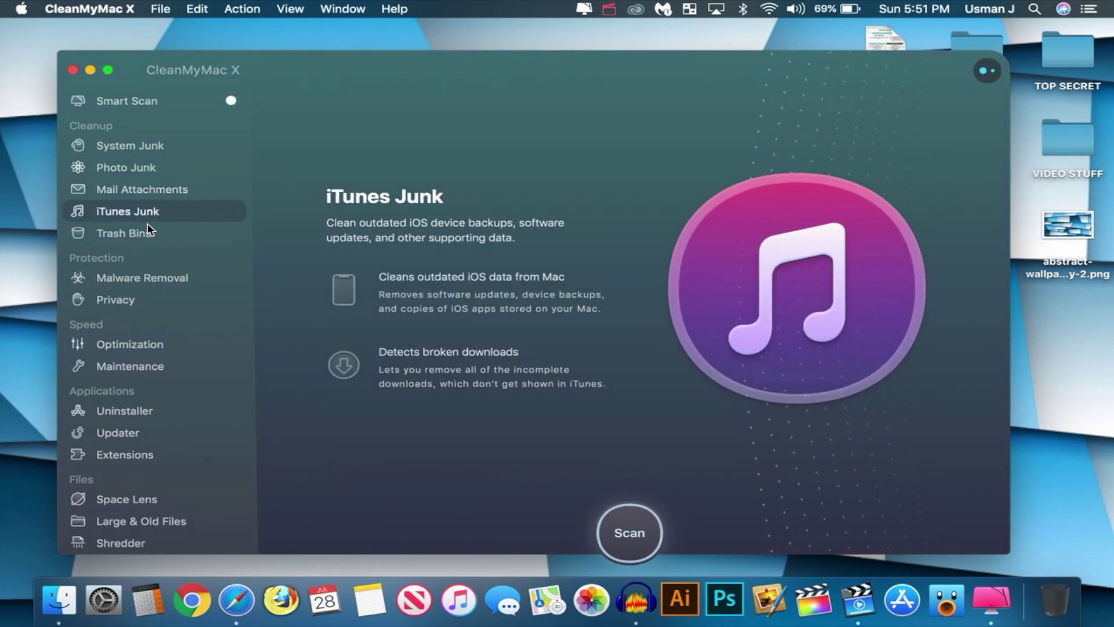
{"action": "left_click", "coordinate": [138, 236]}
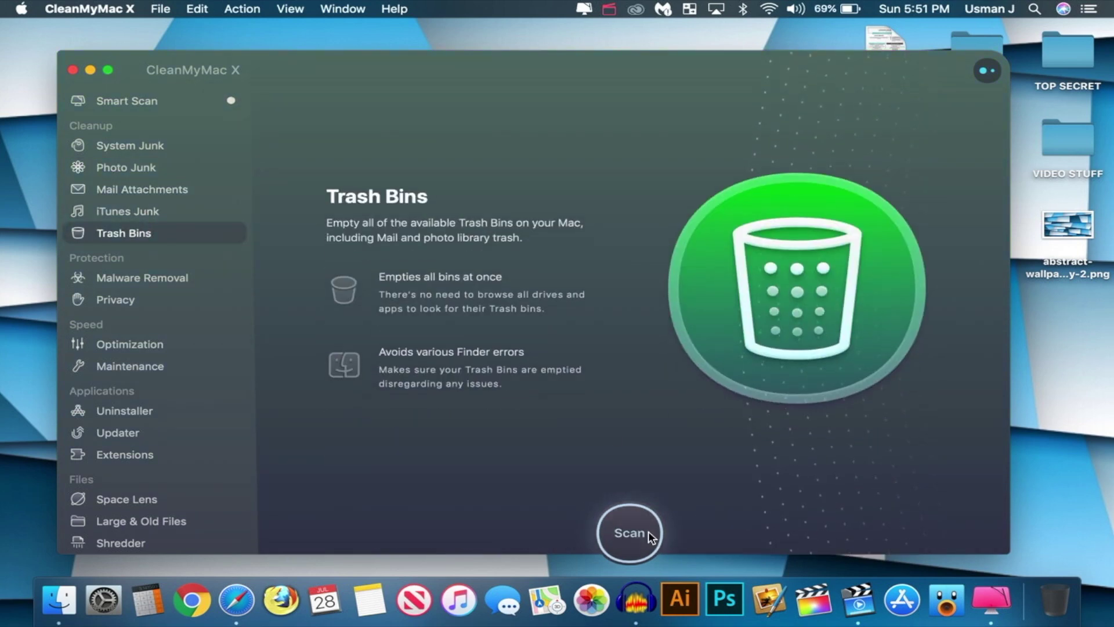
{"action": "left_click", "coordinate": [649, 531]}
{"action": "key", "text": "Return"}
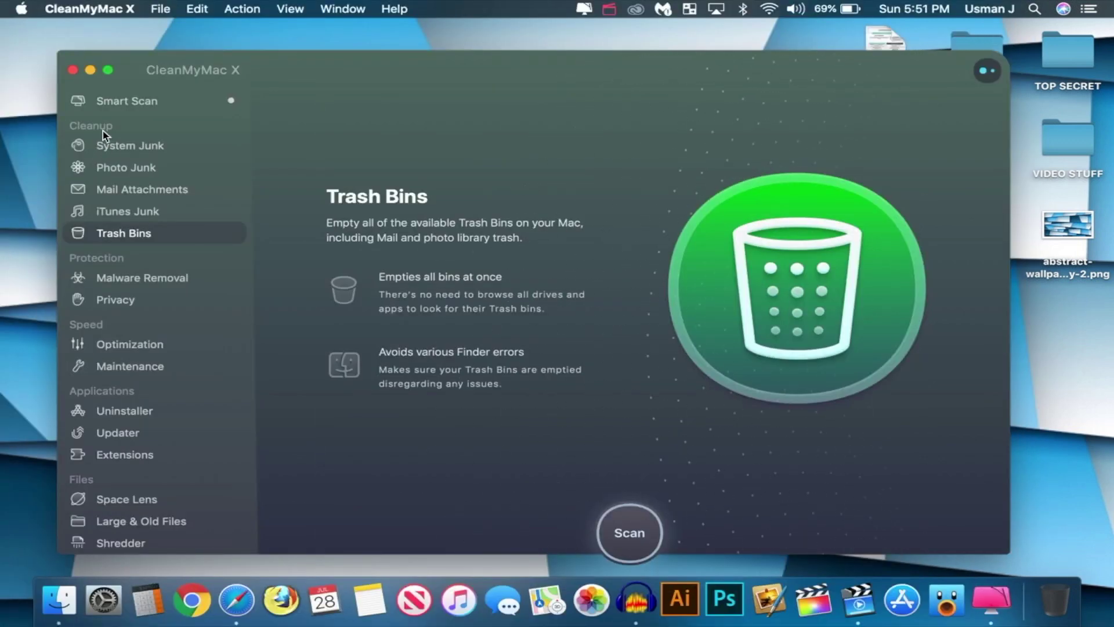
Run the Smart Scan cleanup, quitting Safari and authorising the helper with the admin password.
{"action": "left_click", "coordinate": [130, 100]}
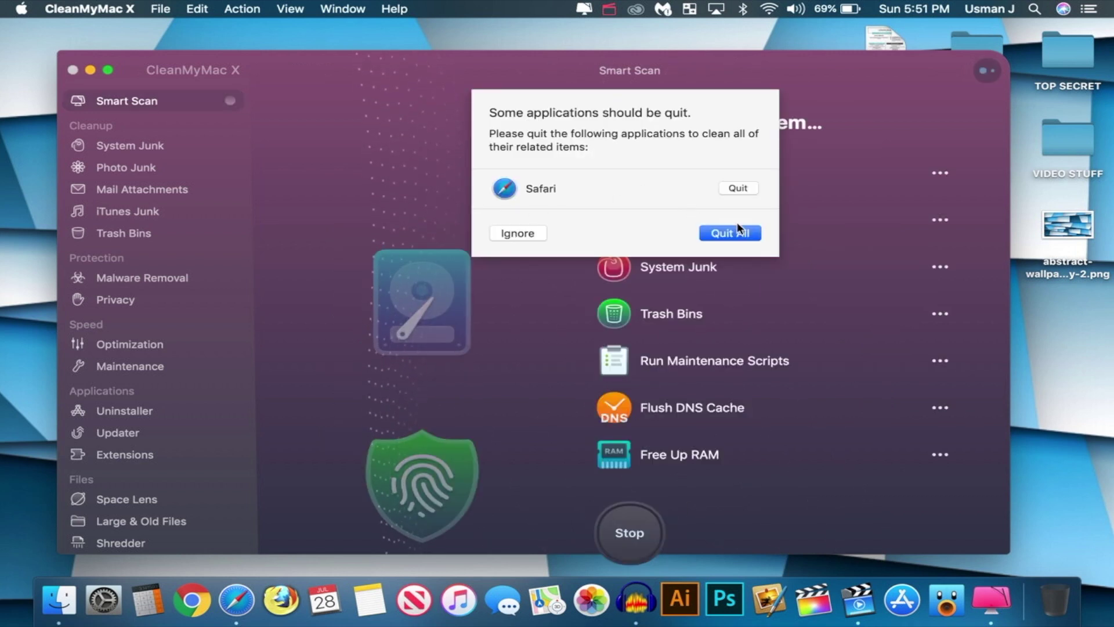
{"action": "left_click", "coordinate": [737, 232]}
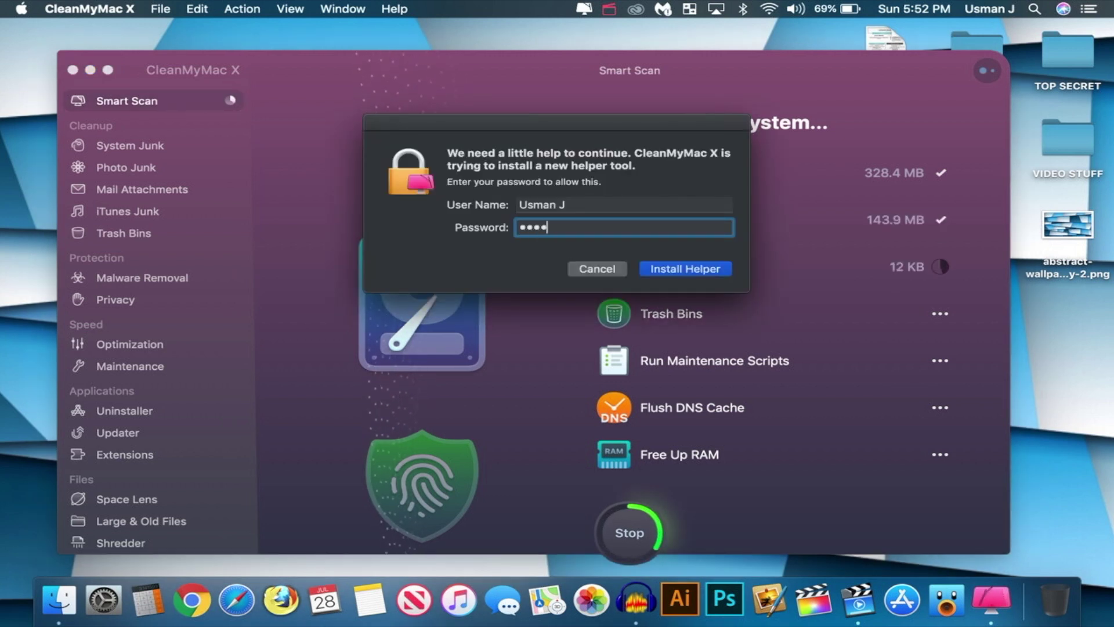
{"action": "key", "text": "Return"}
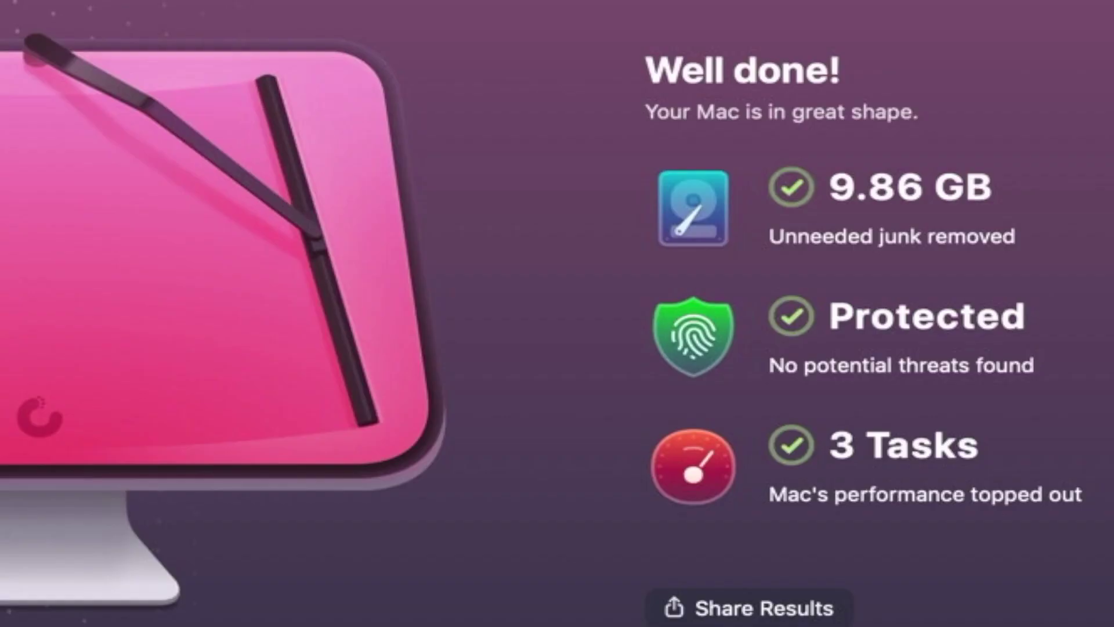
Run a clean Malware Removal scan and a Privacy scan finding 11,222 items, then open Optimization.
{"action": "left_click", "coordinate": [142, 278]}
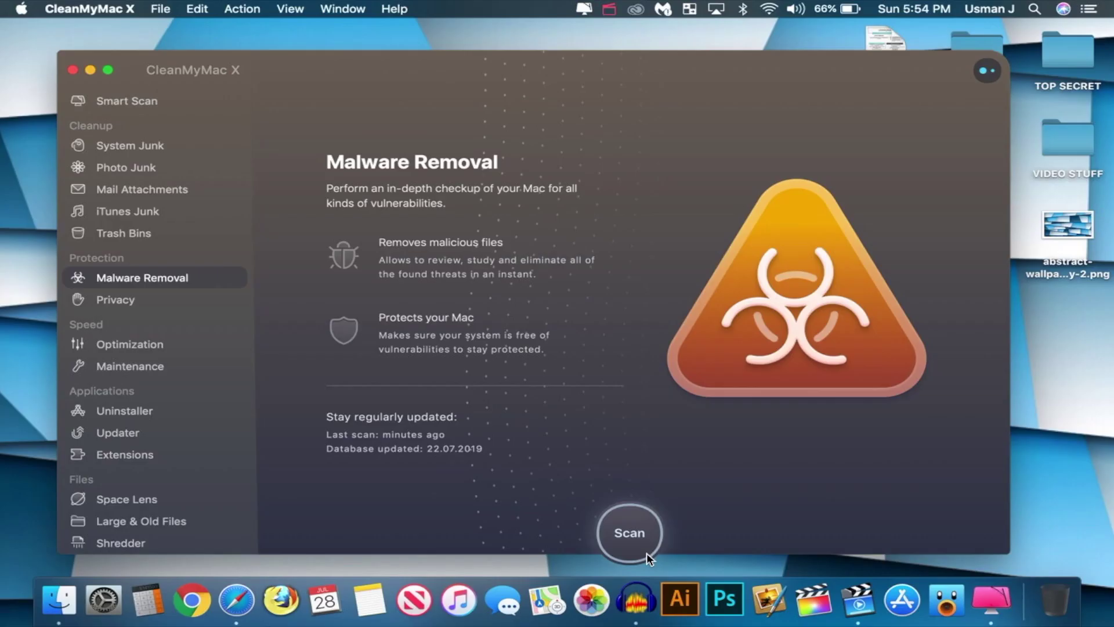
{"action": "left_click", "coordinate": [633, 548]}
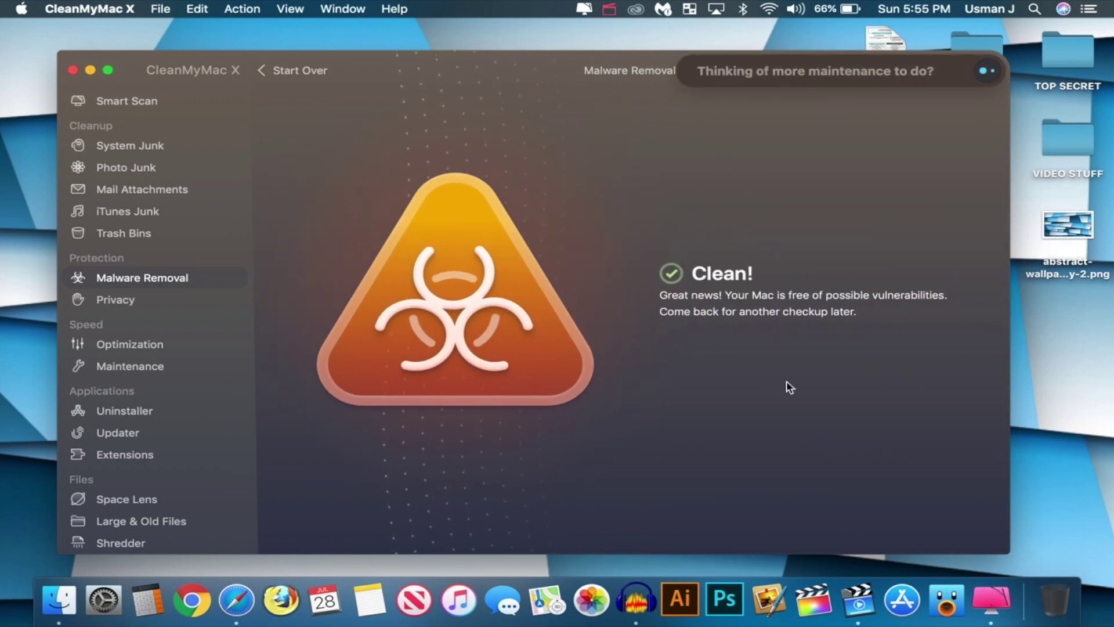
{"action": "left_click", "coordinate": [123, 302]}
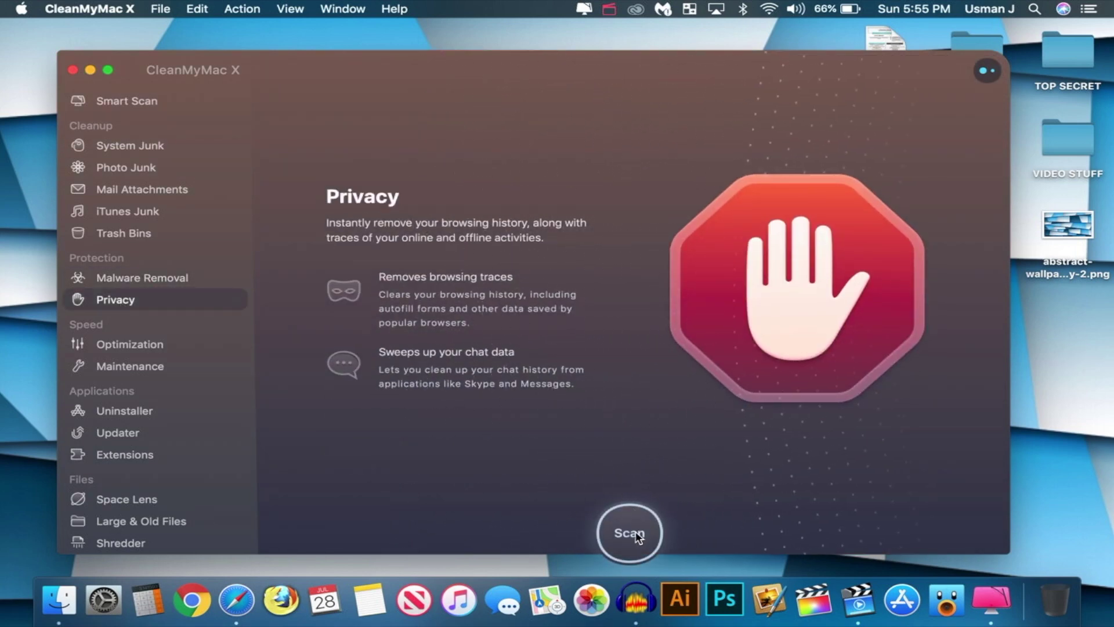
{"action": "left_click", "coordinate": [632, 534]}
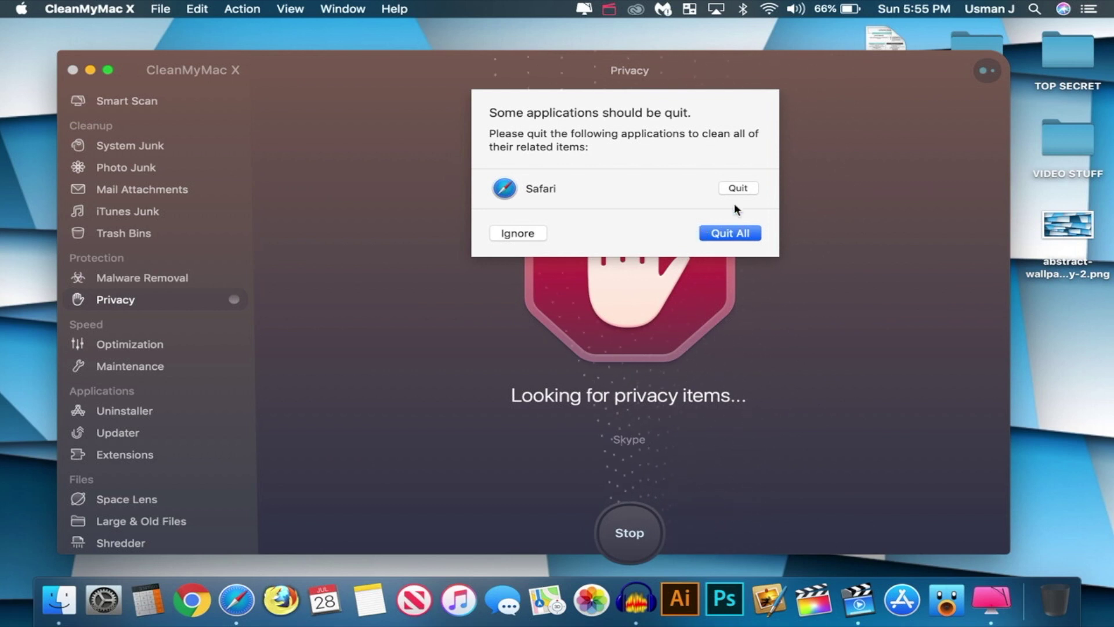
{"action": "left_click", "coordinate": [732, 232]}
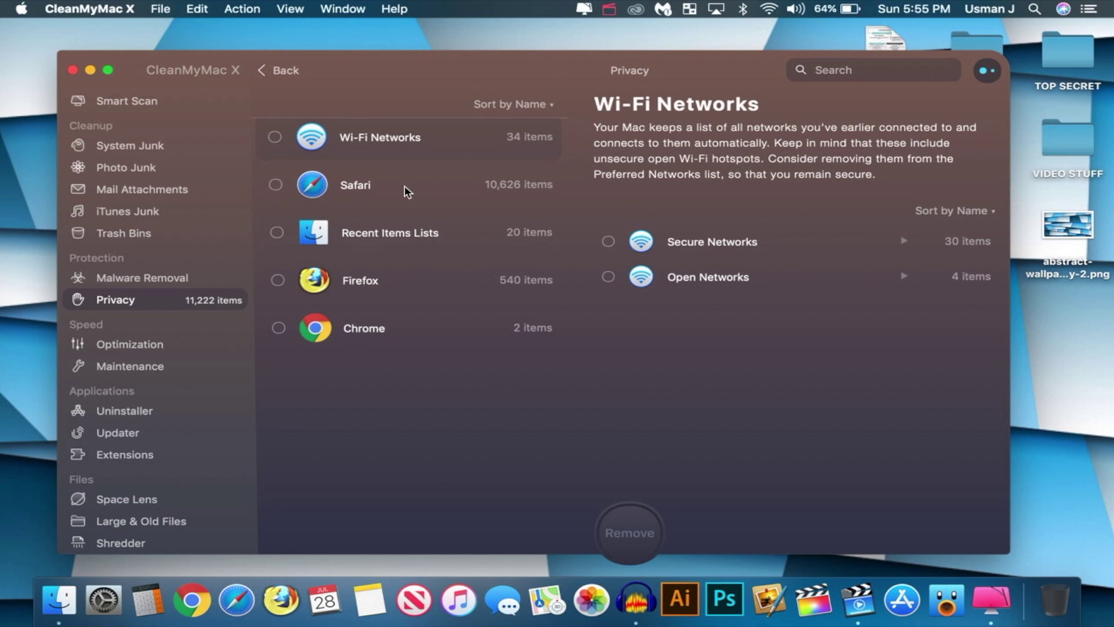
{"action": "left_click", "coordinate": [151, 348]}
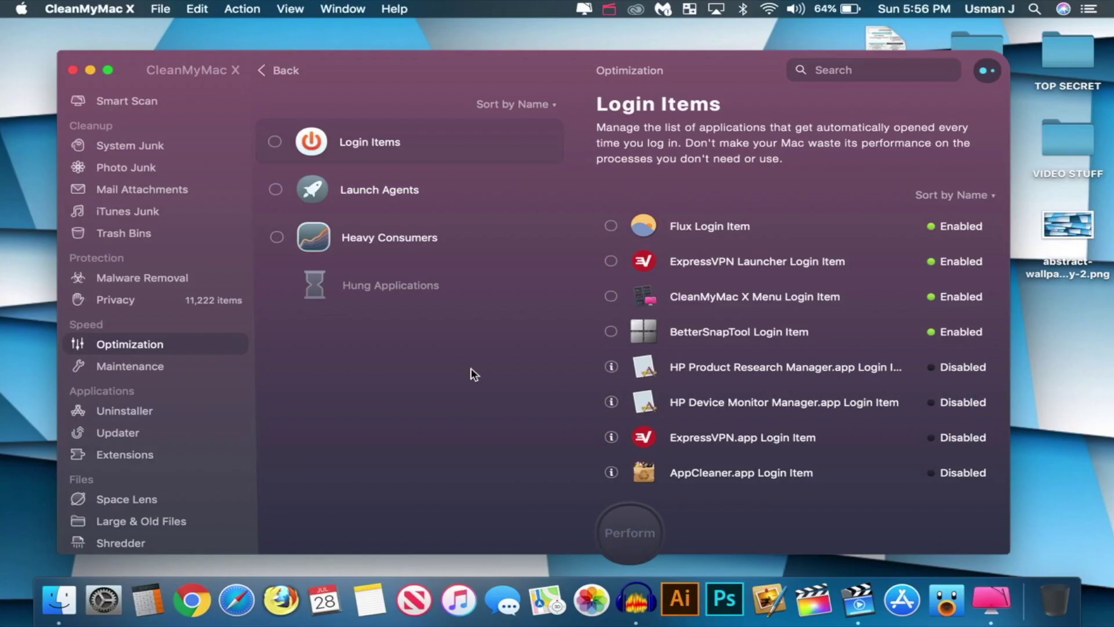
Remove the ExpressVPN Launcher Login Item, then view the Launch Agents list.
{"action": "left_click", "coordinate": [335, 144]}
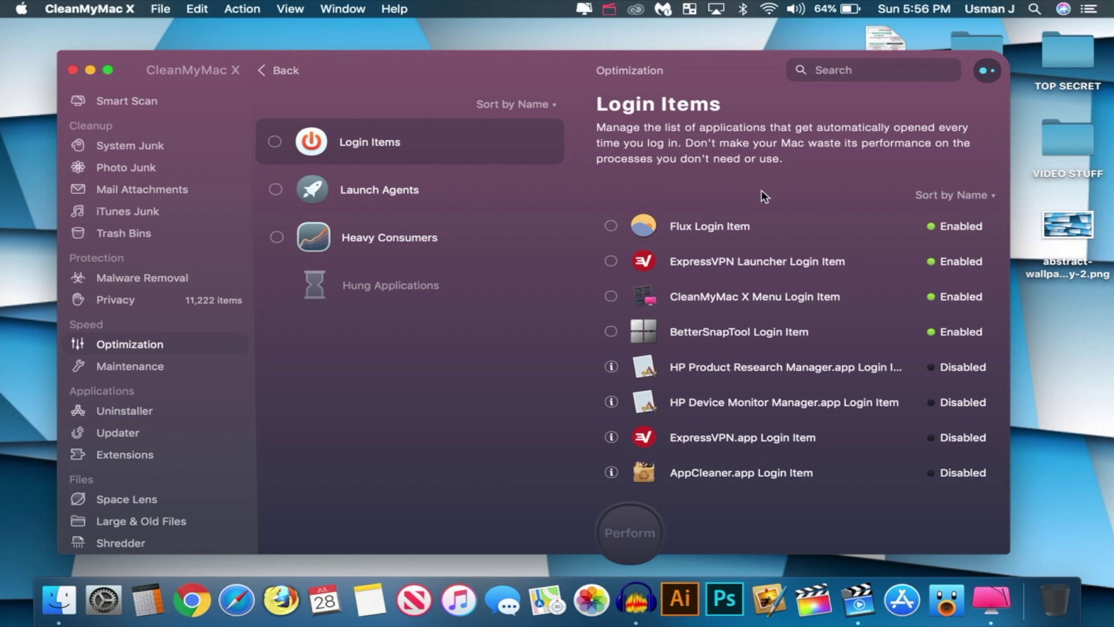
{"action": "left_click", "coordinate": [611, 261]}
{"action": "left_click", "coordinate": [610, 538]}
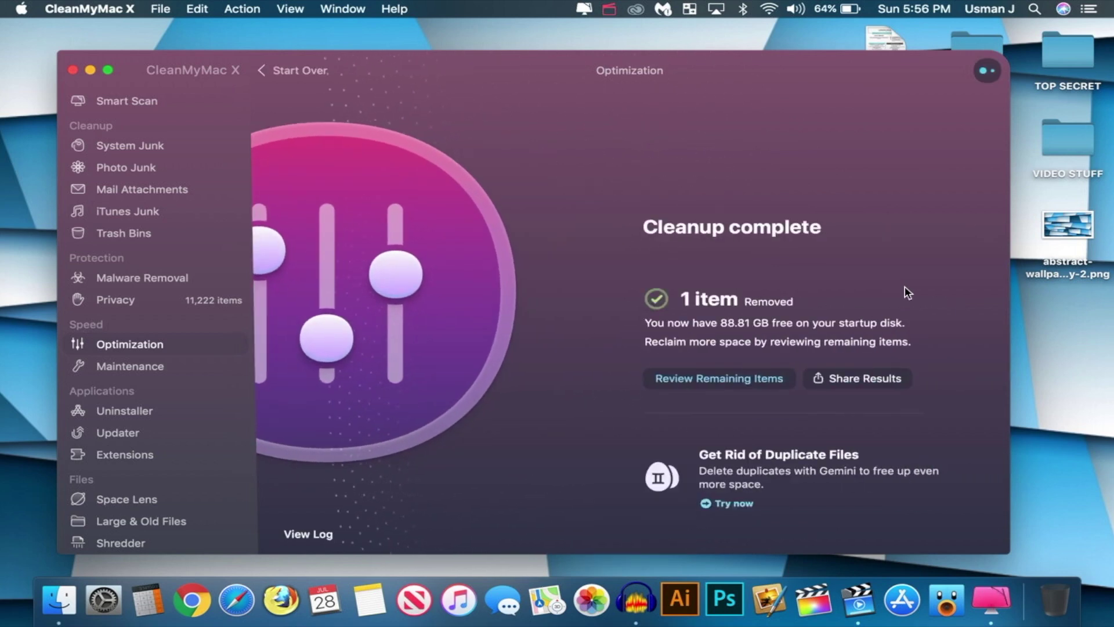
{"action": "left_click", "coordinate": [732, 379]}
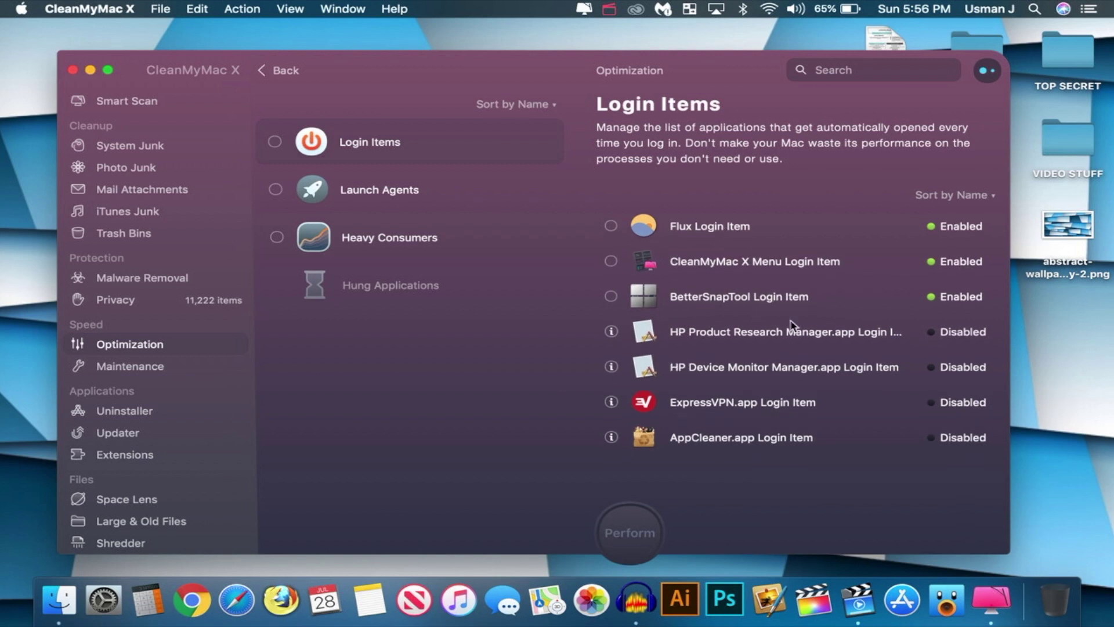
{"action": "left_click", "coordinate": [379, 194]}
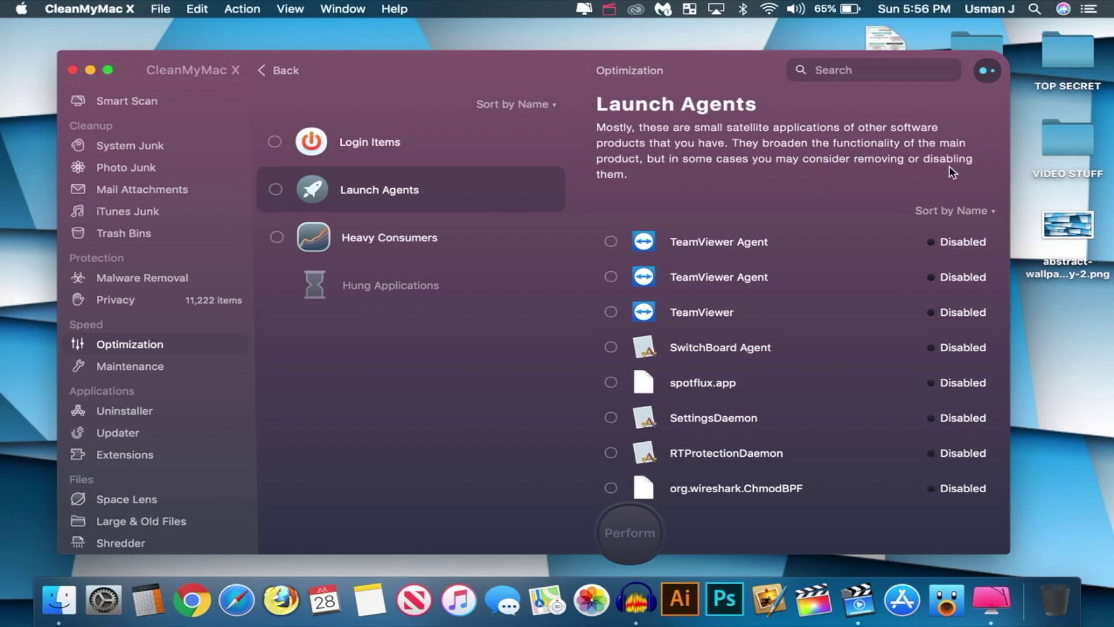
Review the Heavy Consumers and Hung Applications lists, then open Maintenance.
{"action": "scroll", "coordinate": [833, 465], "scroll_direction": "up", "scroll_amount": 2}
{"action": "left_click", "coordinate": [382, 238]}
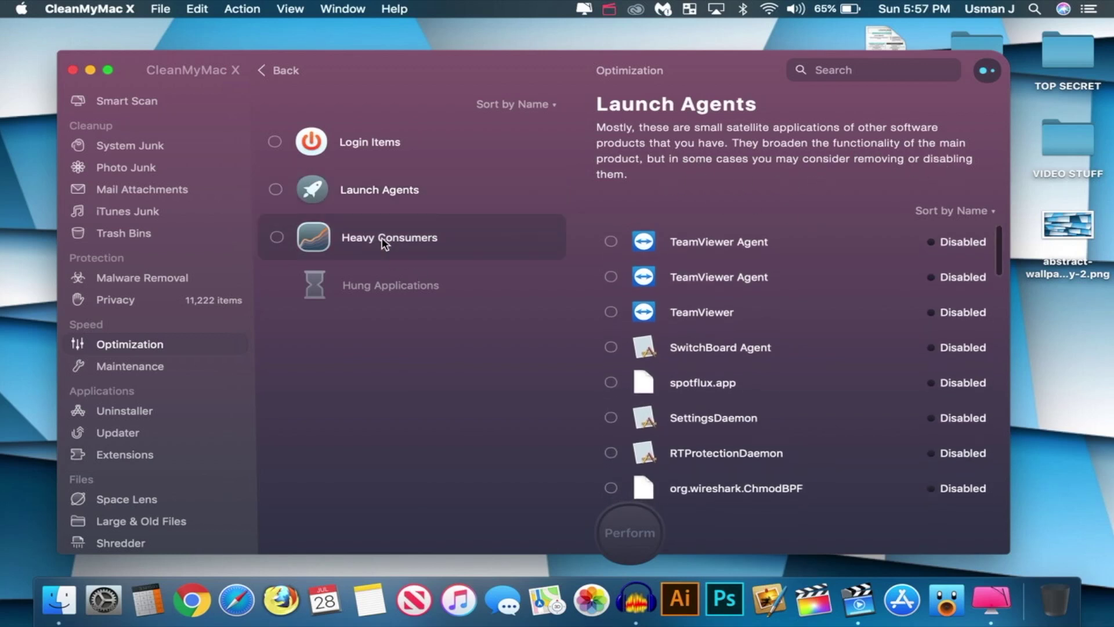
{"action": "left_click", "coordinate": [410, 281]}
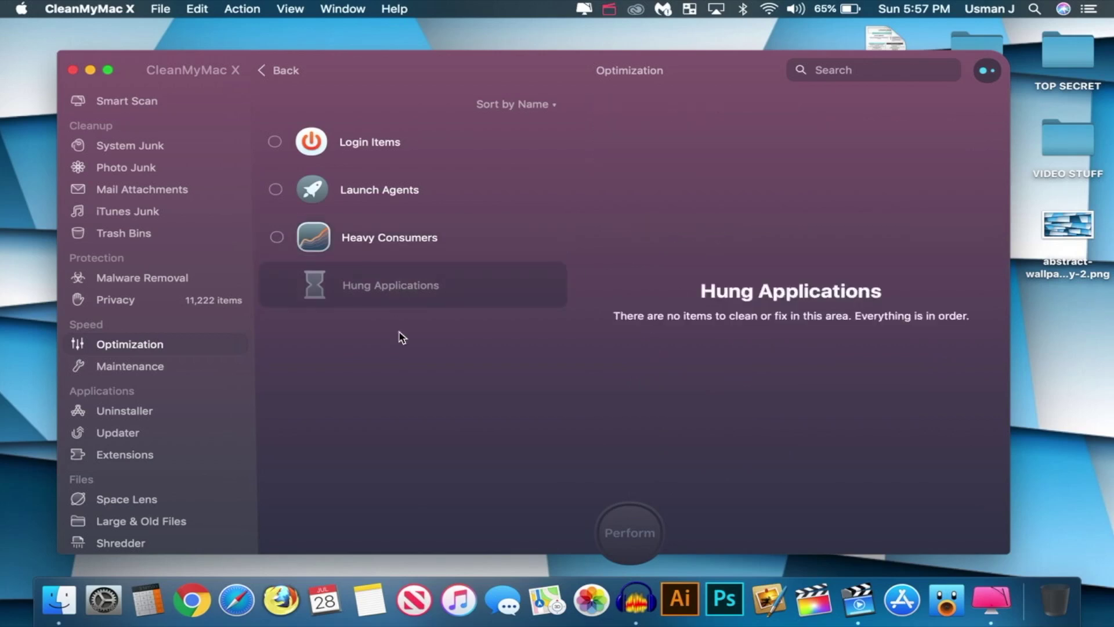
{"action": "left_click", "coordinate": [154, 366]}
Run Free Up RAM, Maintenance Scripts, Reindex Spotlight and other tasks, leaving out Repair Disk Permissions.
{"action": "left_click", "coordinate": [395, 464]}
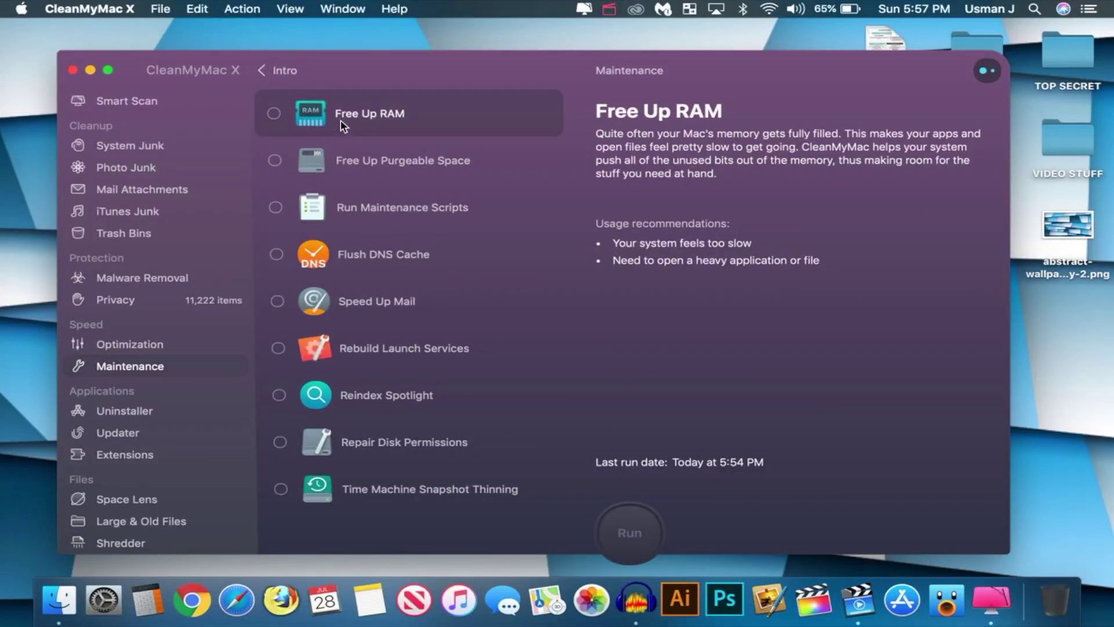
{"action": "left_click", "coordinate": [274, 113]}
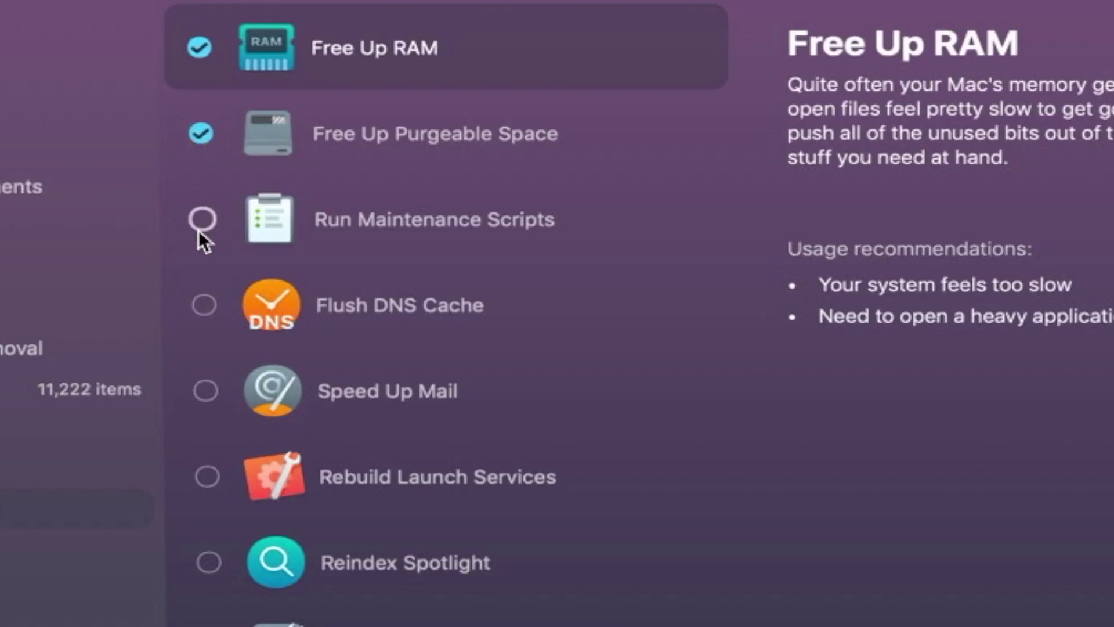
{"action": "left_click", "coordinate": [210, 224]}
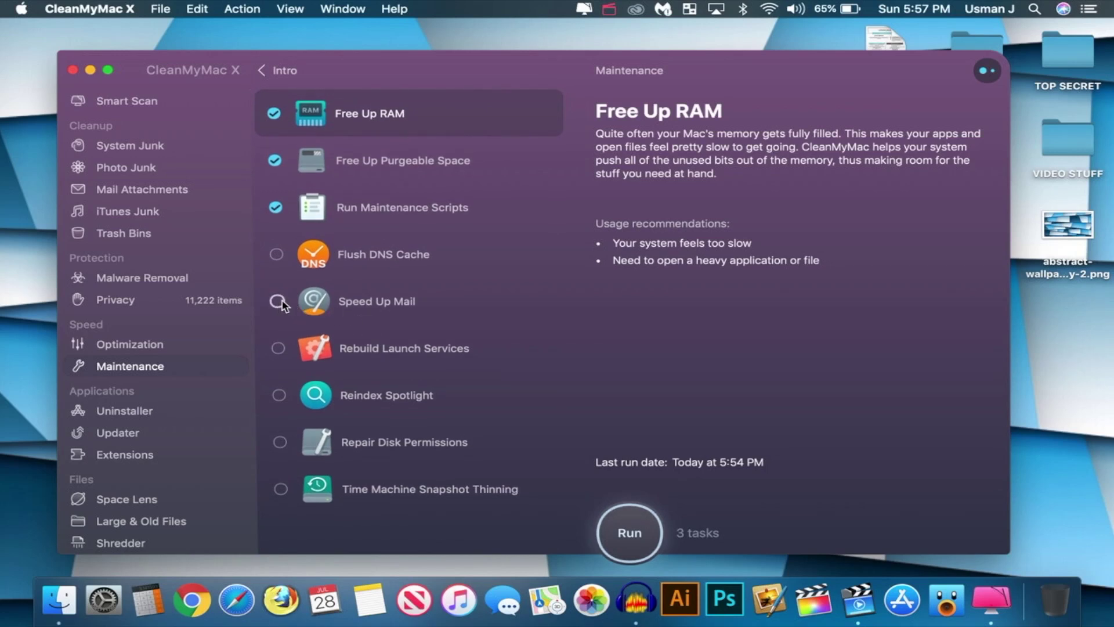
{"action": "left_click", "coordinate": [279, 395]}
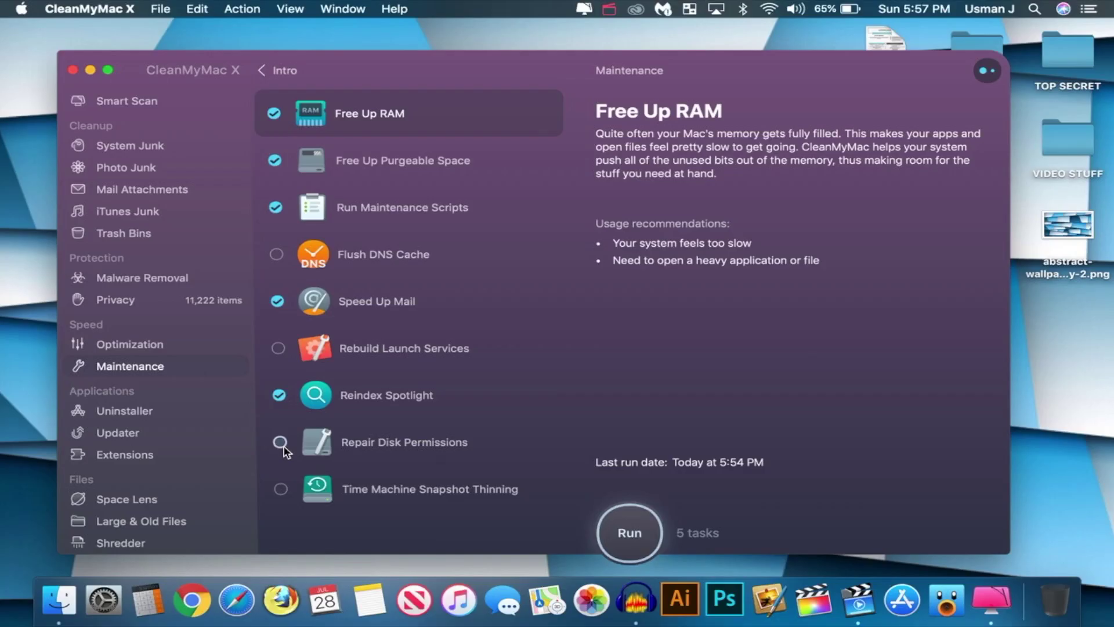
{"action": "left_click", "coordinate": [217, 476]}
{"action": "left_click", "coordinate": [280, 443]}
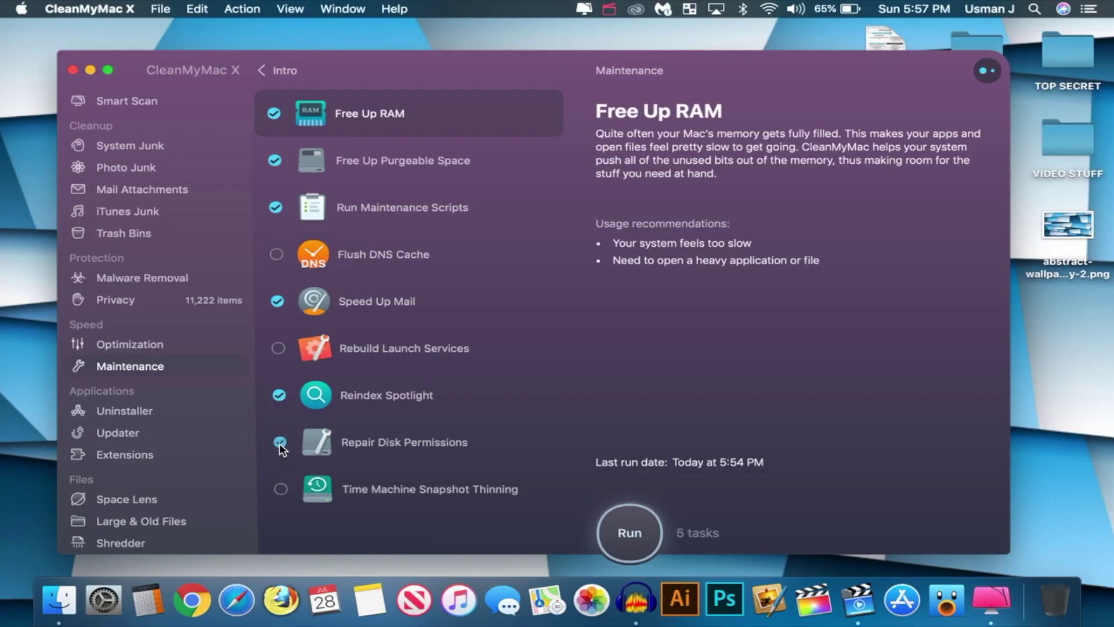
{"action": "left_click", "coordinate": [647, 538]}
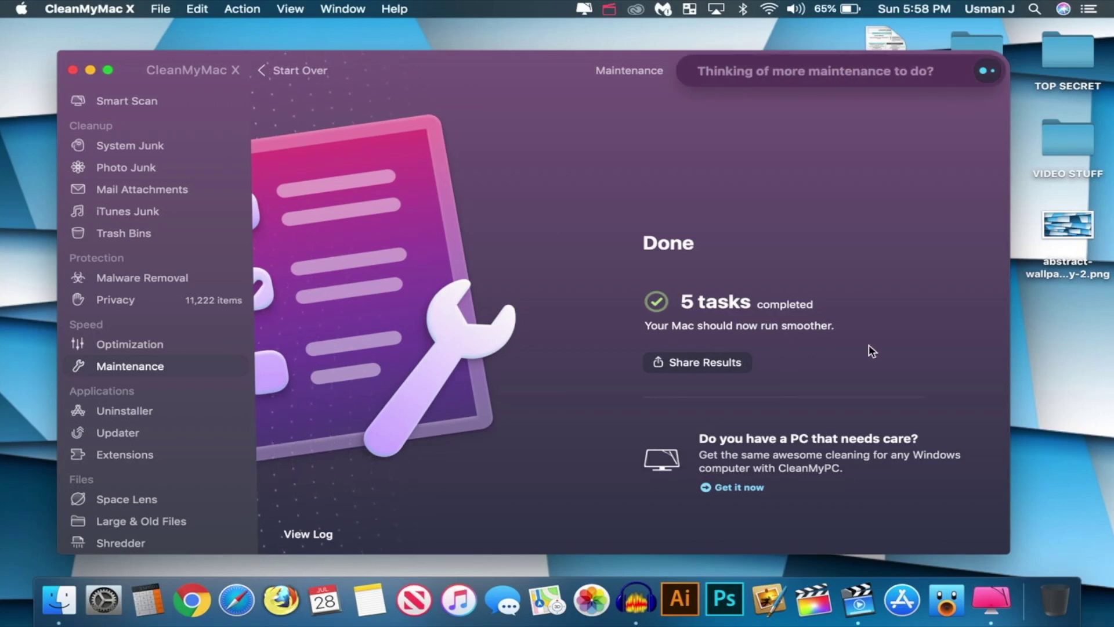
{"action": "left_click", "coordinate": [145, 411]}
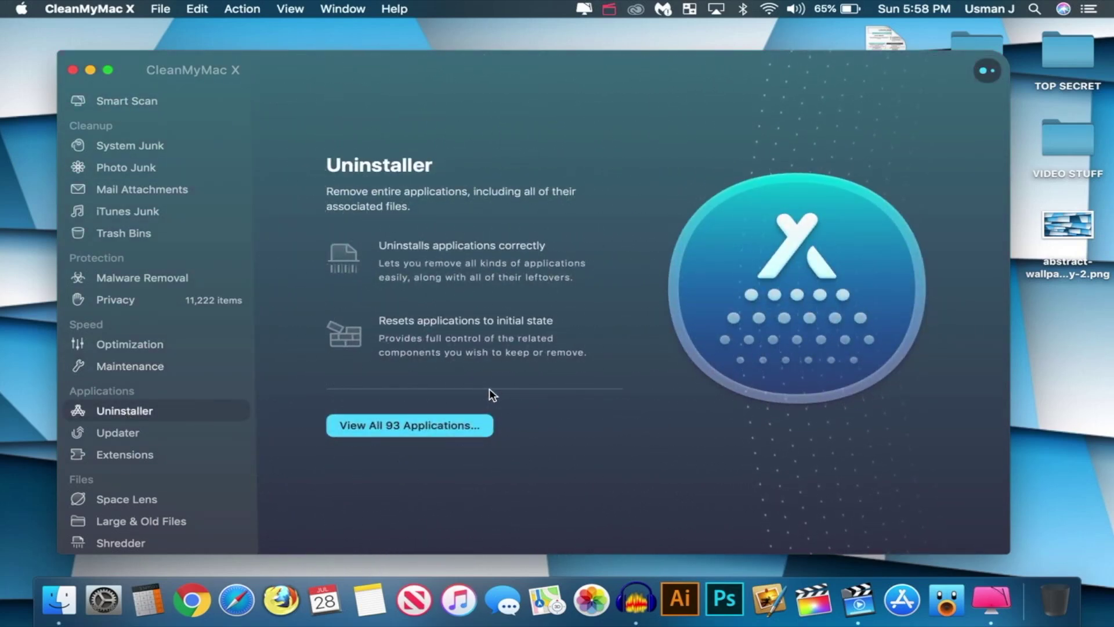
Uninstall PyCharm CE from the All Applications list, freeing 431.2 MB.
{"action": "left_click", "coordinate": [420, 432]}
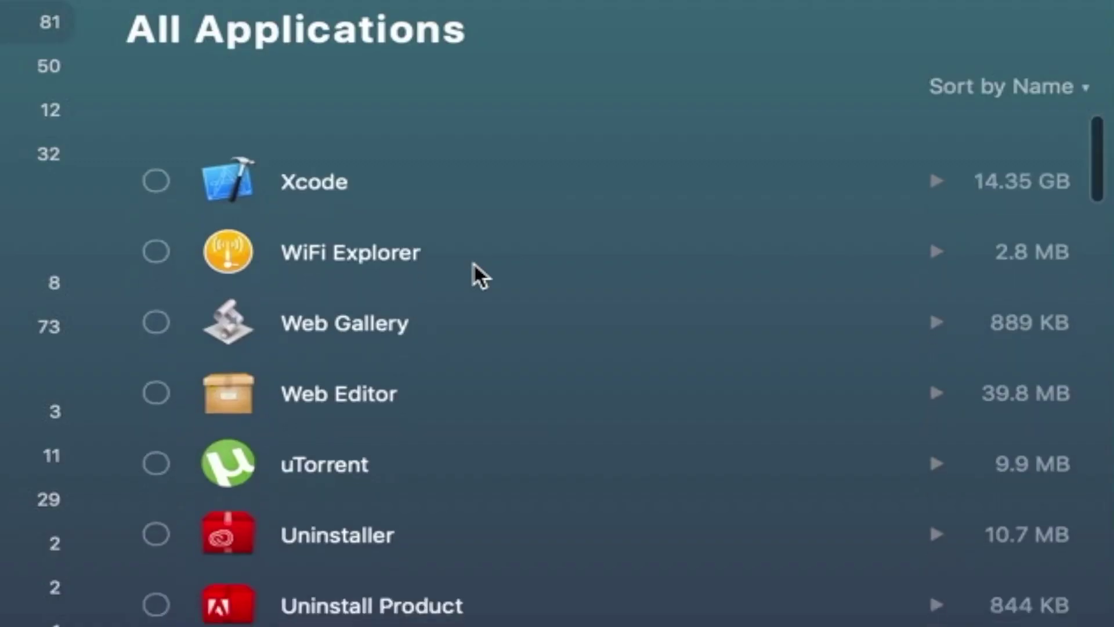
{"action": "scroll", "coordinate": [688, 226], "scroll_direction": "down", "scroll_amount": 10}
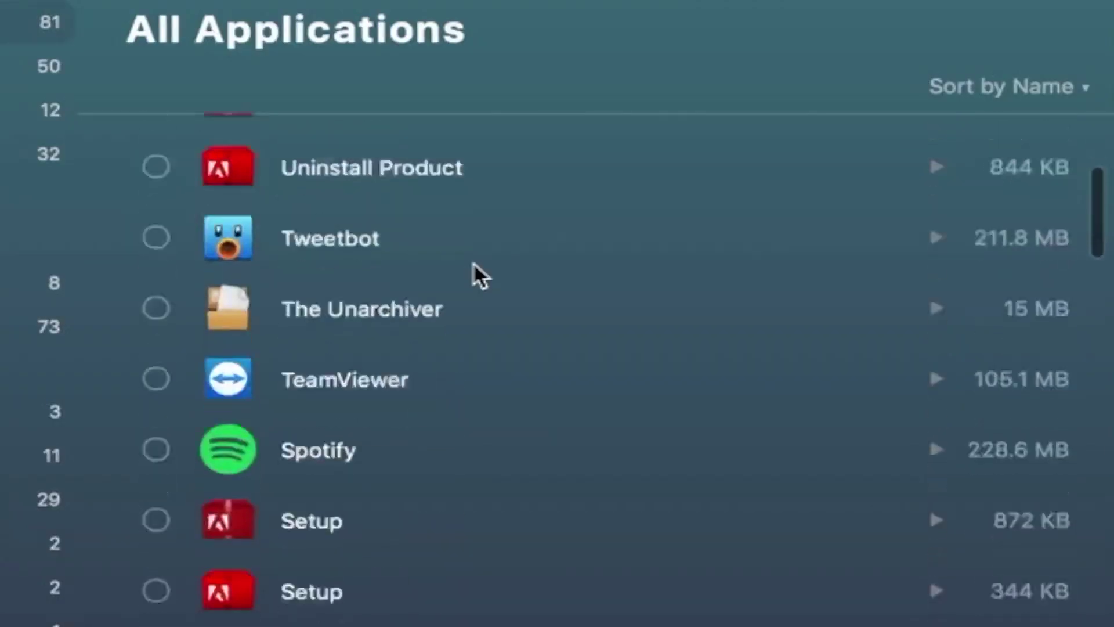
{"action": "scroll", "coordinate": [473, 264], "scroll_direction": "down", "scroll_amount": 15}
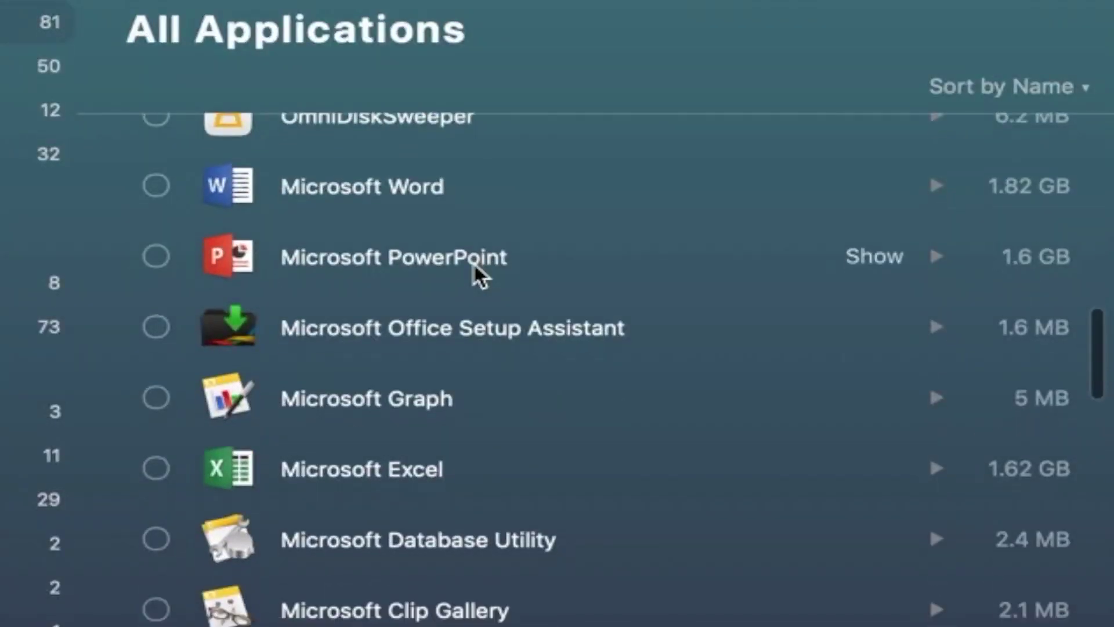
{"action": "scroll", "coordinate": [472, 265], "scroll_direction": "down", "scroll_amount": 3}
{"action": "scroll", "coordinate": [472, 264], "scroll_direction": "up", "scroll_amount": 15}
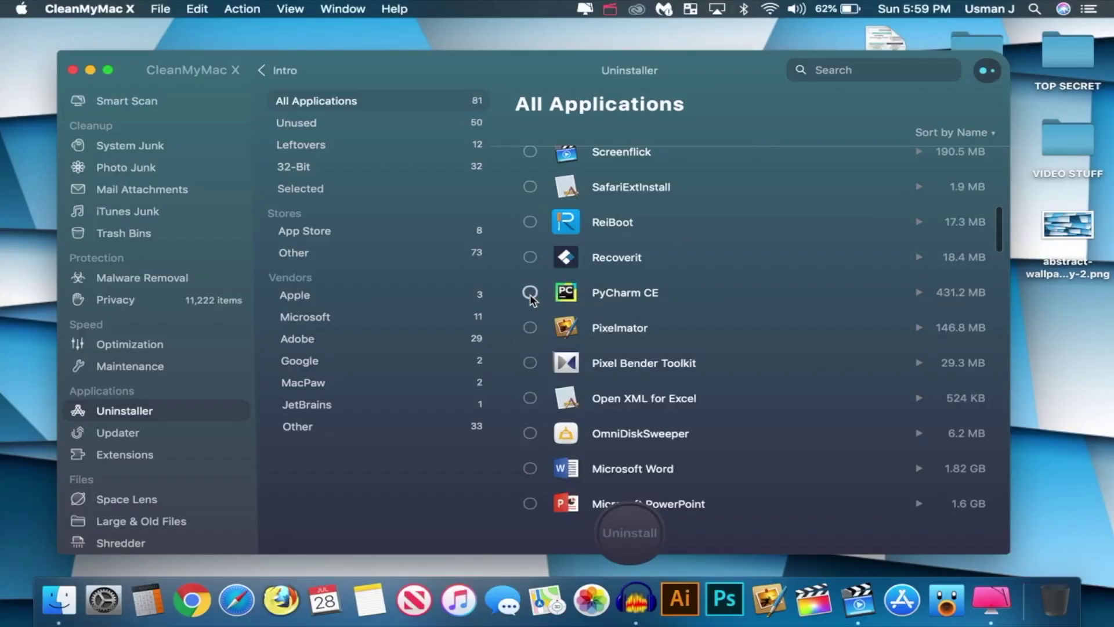
{"action": "left_click", "coordinate": [530, 292]}
{"action": "left_click", "coordinate": [630, 533]}
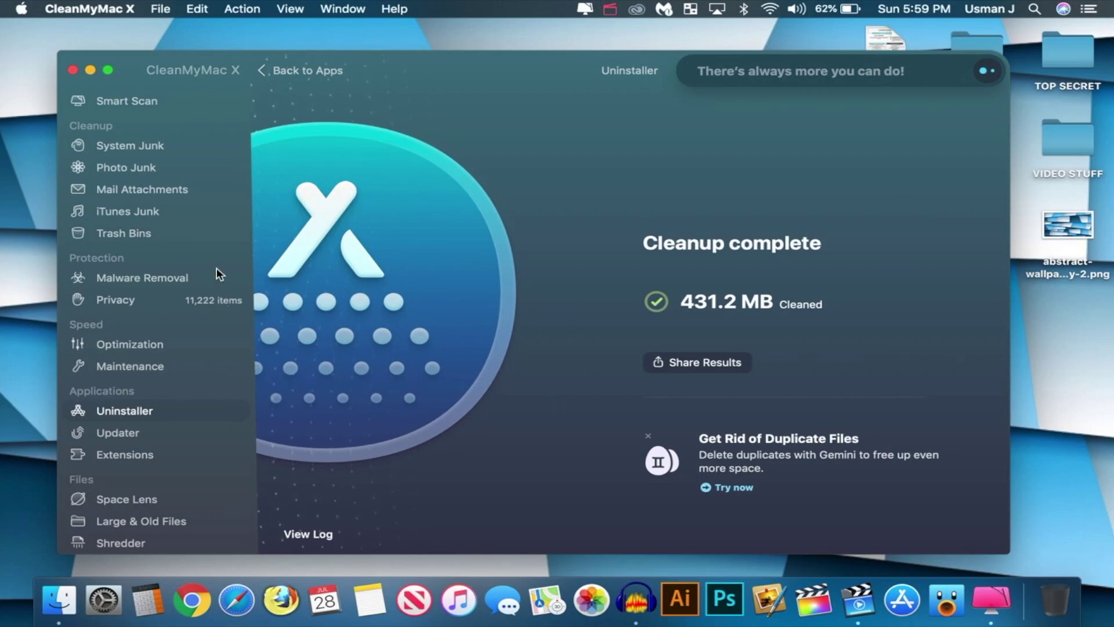
Return from the cleanup summary and browse the Unused apps list.
{"action": "left_click", "coordinate": [281, 71]}
{"action": "left_click", "coordinate": [334, 124]}
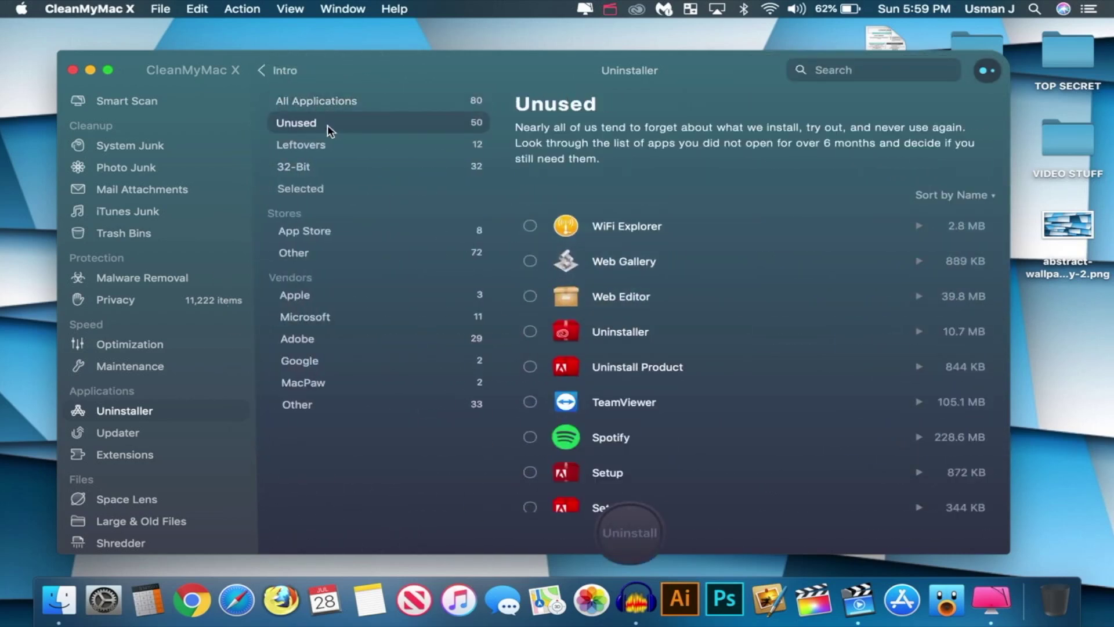
{"action": "scroll", "coordinate": [704, 256], "scroll_direction": "down", "scroll_amount": 1}
{"action": "scroll", "coordinate": [708, 258], "scroll_direction": "up", "scroll_amount": 1}
{"action": "scroll", "coordinate": [710, 258], "scroll_direction": "down", "scroll_amount": 3}
{"action": "scroll", "coordinate": [709, 256], "scroll_direction": "down", "scroll_amount": 4}
{"action": "scroll", "coordinate": [709, 256], "scroll_direction": "up", "scroll_amount": 1}
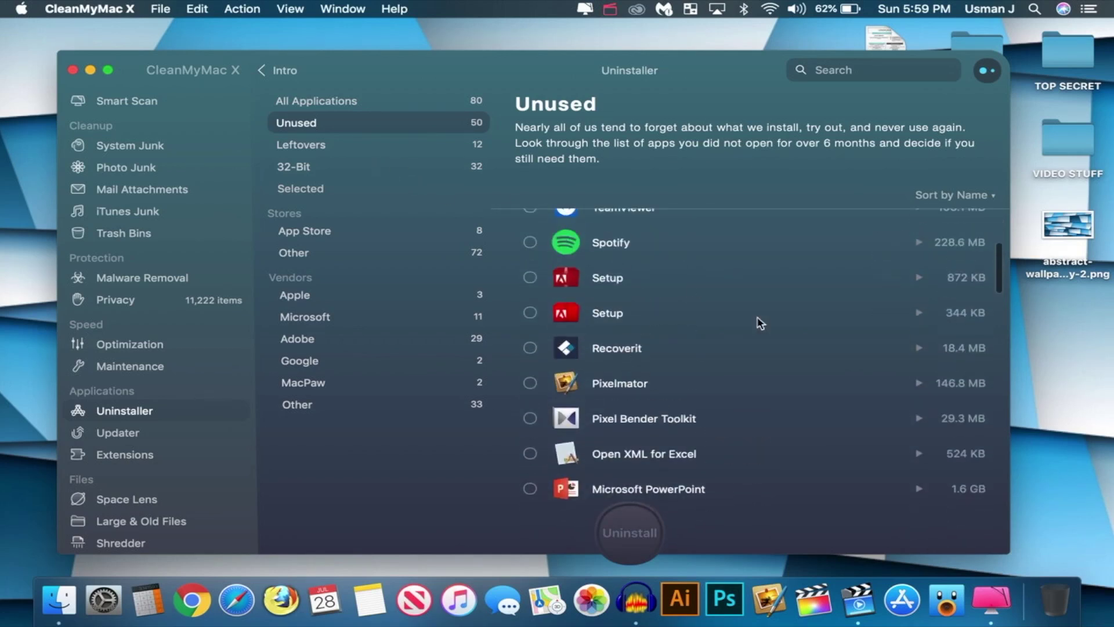
{"action": "scroll", "coordinate": [790, 335], "scroll_direction": "down", "scroll_amount": 5}
{"action": "scroll", "coordinate": [661, 344], "scroll_direction": "down", "scroll_amount": 2}
{"action": "scroll", "coordinate": [660, 344], "scroll_direction": "up", "scroll_amount": 4}
Browse the Leftovers, 32-Bit and Selected app categories.
{"action": "left_click", "coordinate": [319, 143]}
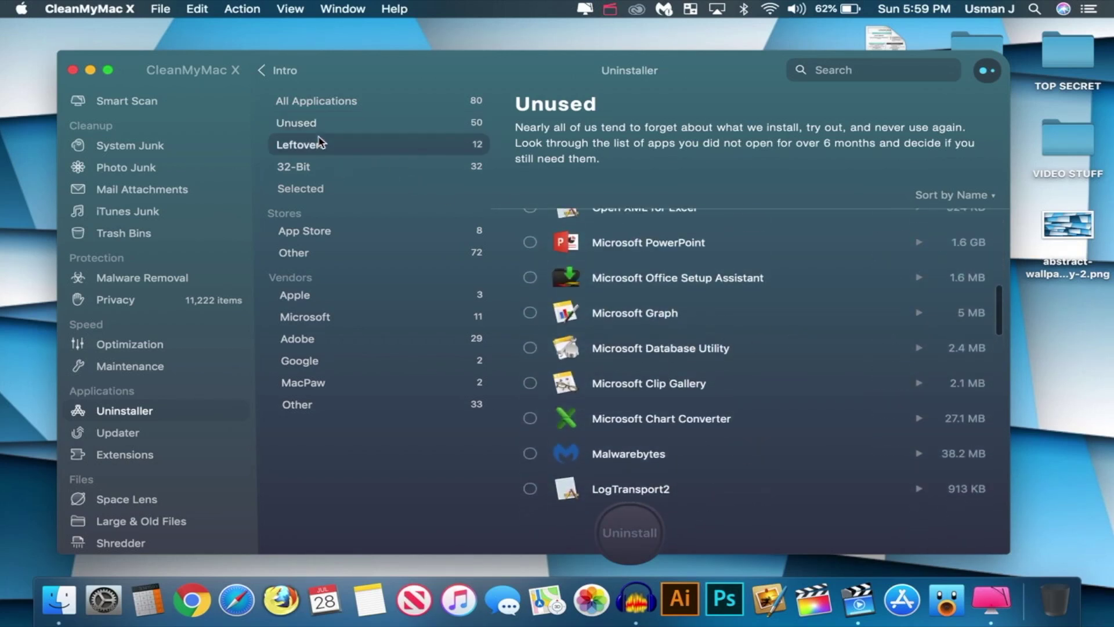
{"action": "scroll", "coordinate": [683, 264], "scroll_direction": "down", "scroll_amount": 1}
{"action": "scroll", "coordinate": [683, 264], "scroll_direction": "up", "scroll_amount": 1}
{"action": "scroll", "coordinate": [682, 264], "scroll_direction": "down", "scroll_amount": 4}
{"action": "scroll", "coordinate": [683, 264], "scroll_direction": "up", "scroll_amount": 4}
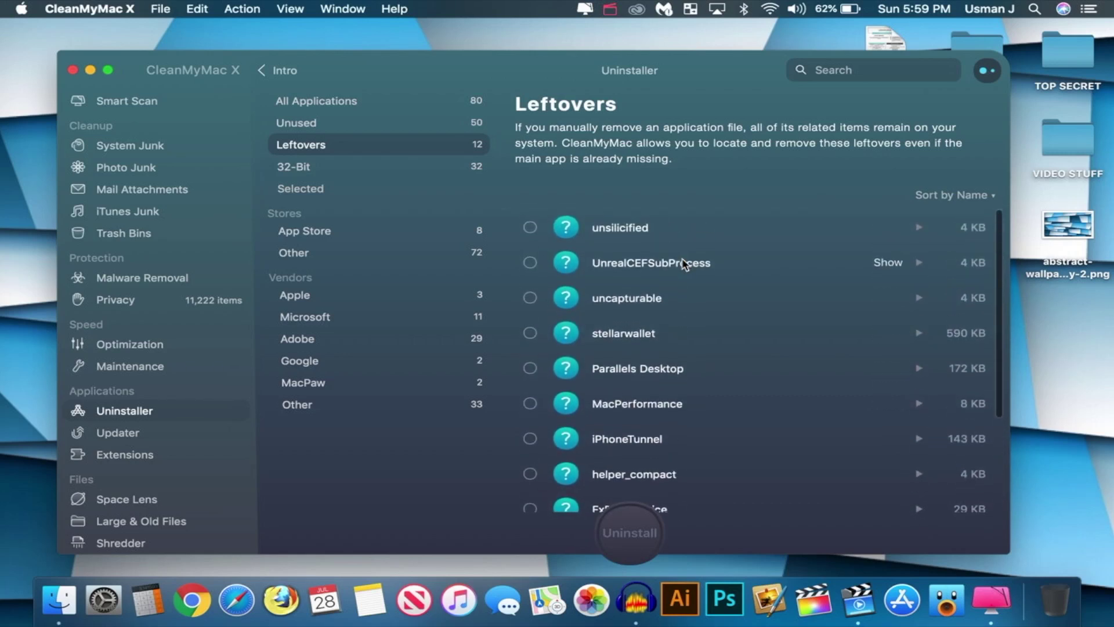
{"action": "scroll", "coordinate": [972, 229], "scroll_direction": "down", "scroll_amount": 4}
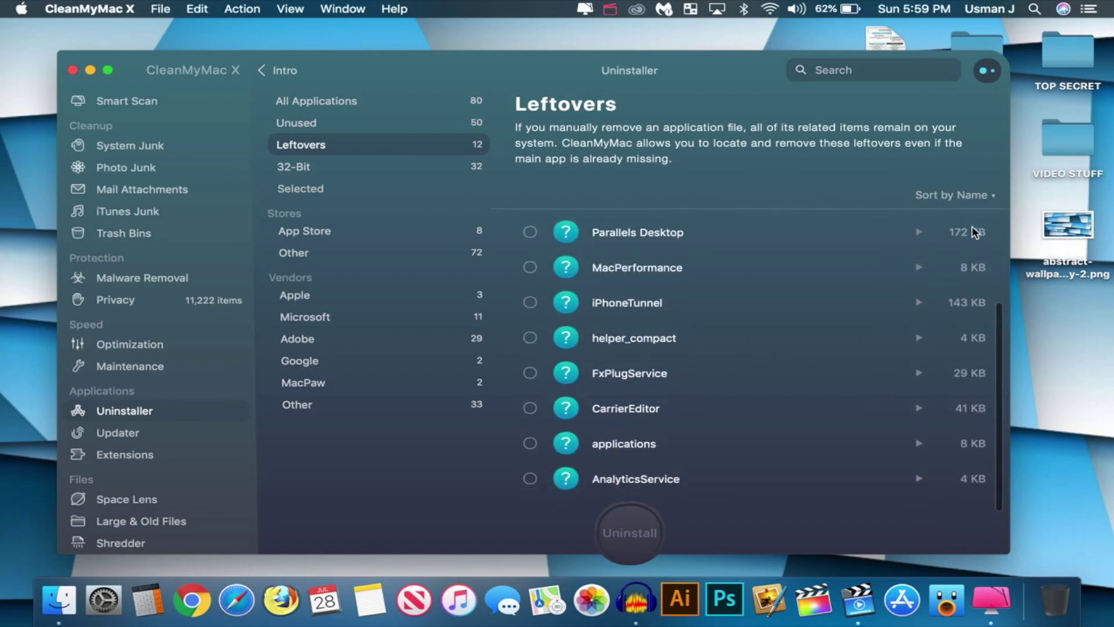
{"action": "scroll", "coordinate": [771, 363], "scroll_direction": "up", "scroll_amount": 5}
{"action": "left_click", "coordinate": [294, 166]}
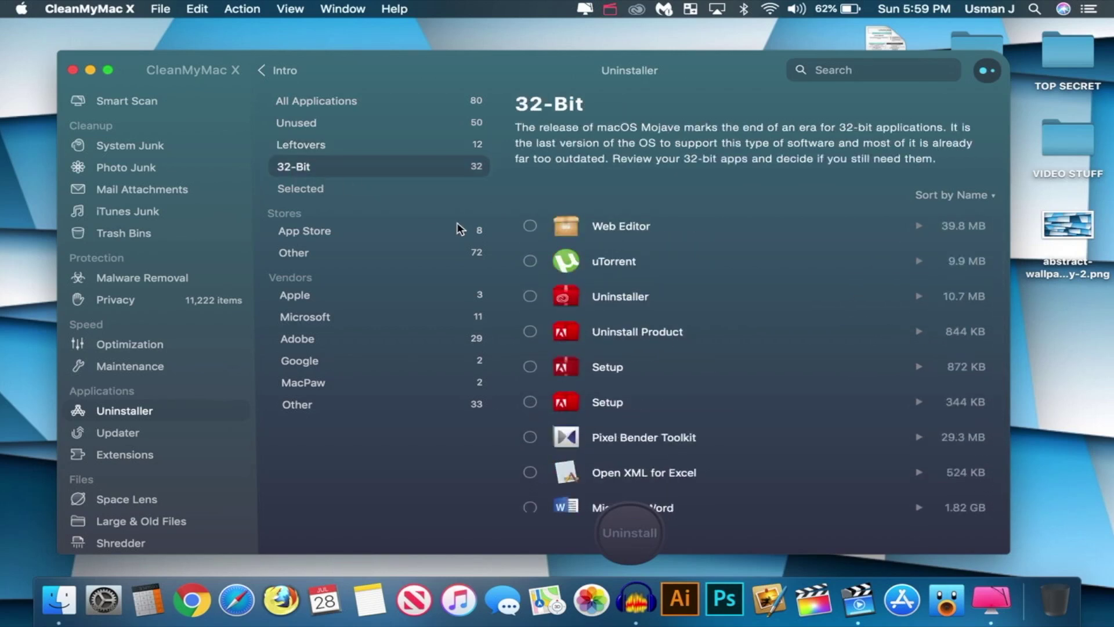
{"action": "scroll", "coordinate": [675, 246], "scroll_direction": "down", "scroll_amount": 3}
{"action": "scroll", "coordinate": [675, 245], "scroll_direction": "down", "scroll_amount": 5}
{"action": "left_click", "coordinate": [321, 189]}
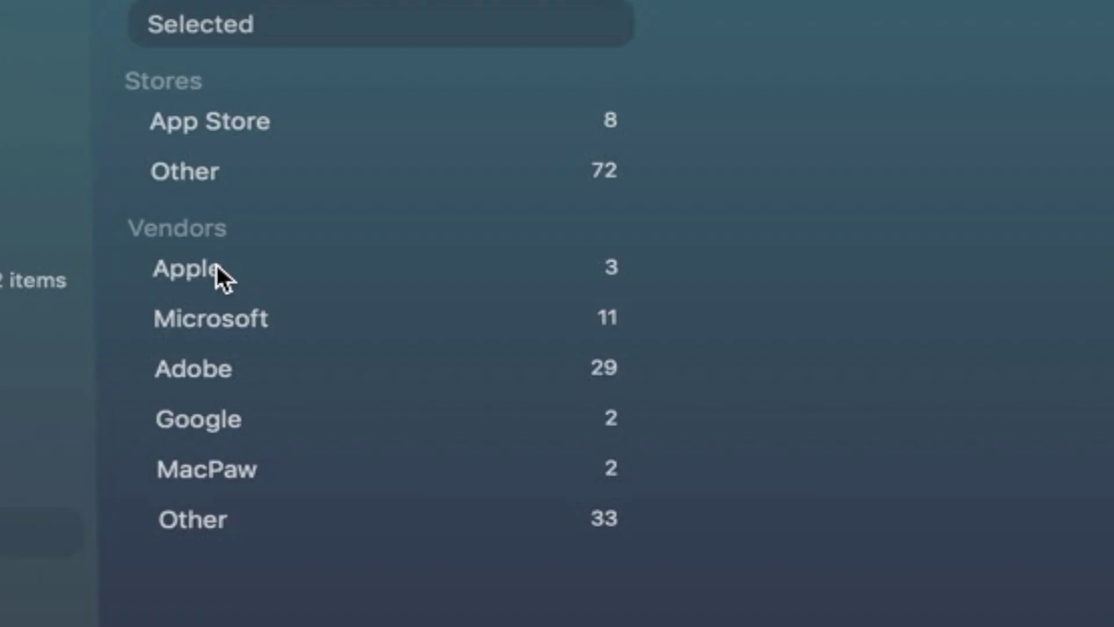
List the Apple, Microsoft, Adobe and Google vendor groups, ending on Google's Chrome and Android File Transfer.
{"action": "left_click", "coordinate": [309, 296]}
{"action": "left_click", "coordinate": [282, 336]}
{"action": "left_click", "coordinate": [265, 360]}
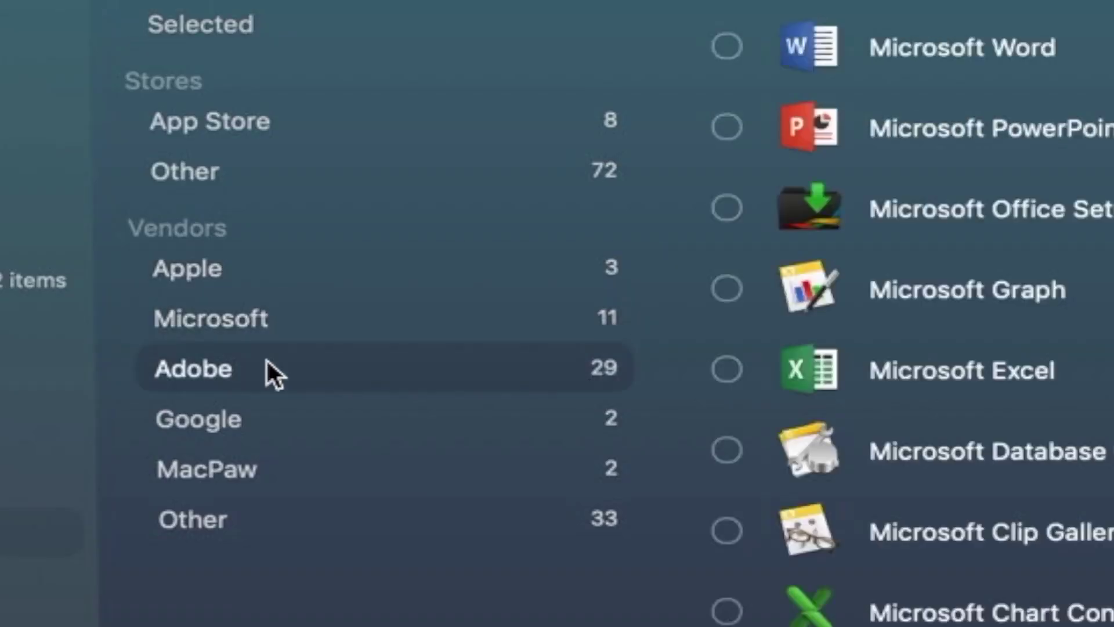
{"action": "scroll", "coordinate": [776, 162], "scroll_direction": "down", "scroll_amount": 15}
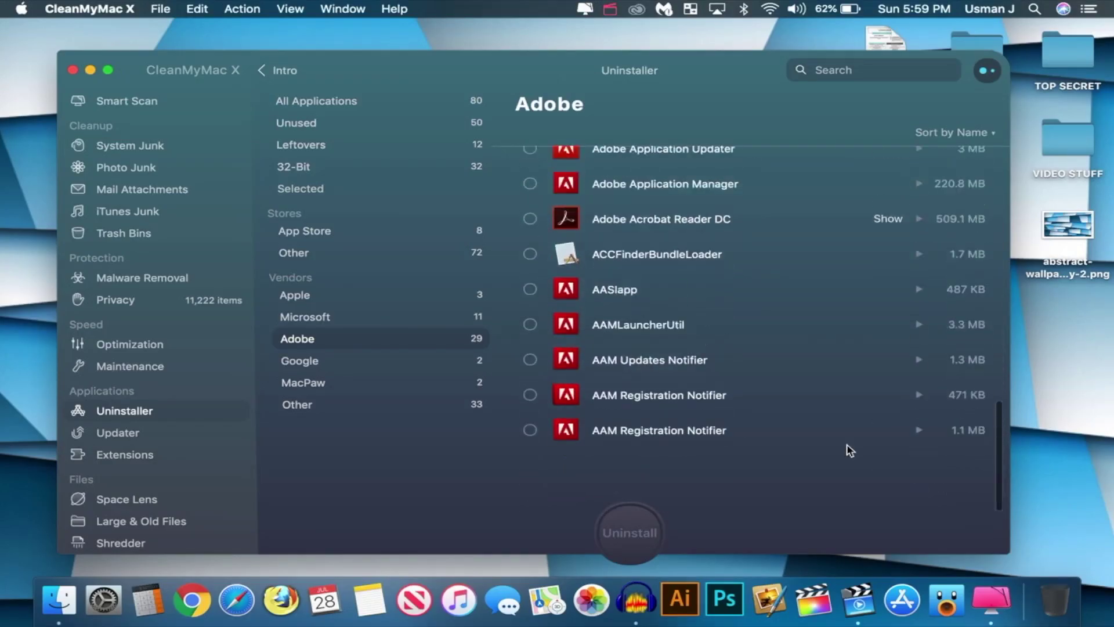
{"action": "scroll", "coordinate": [847, 450], "scroll_direction": "up", "scroll_amount": 15}
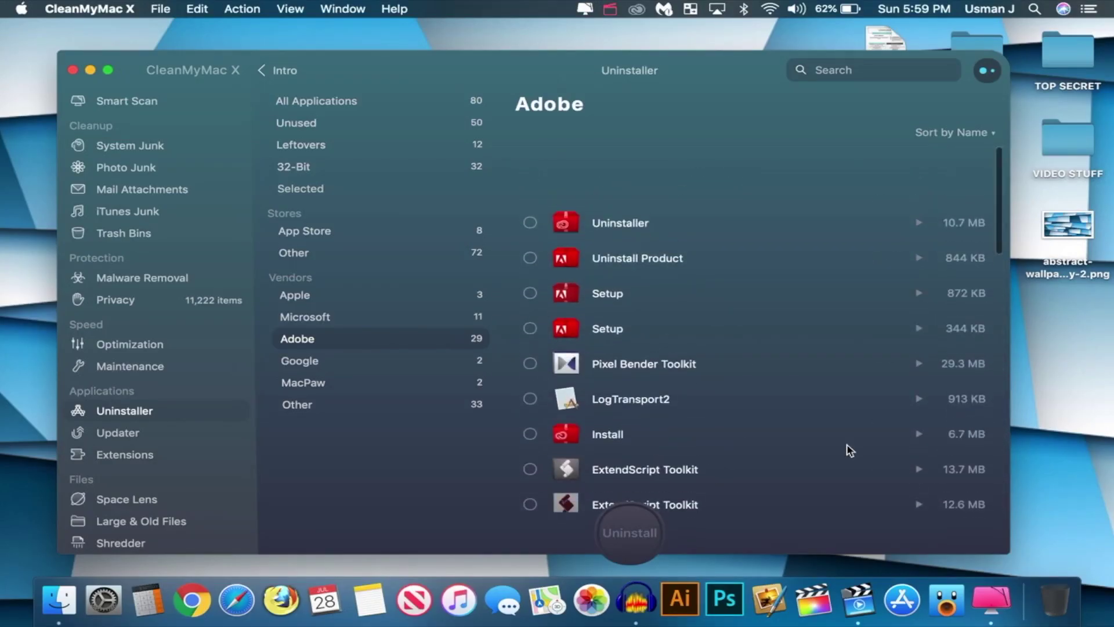
{"action": "left_click", "coordinate": [314, 361]}
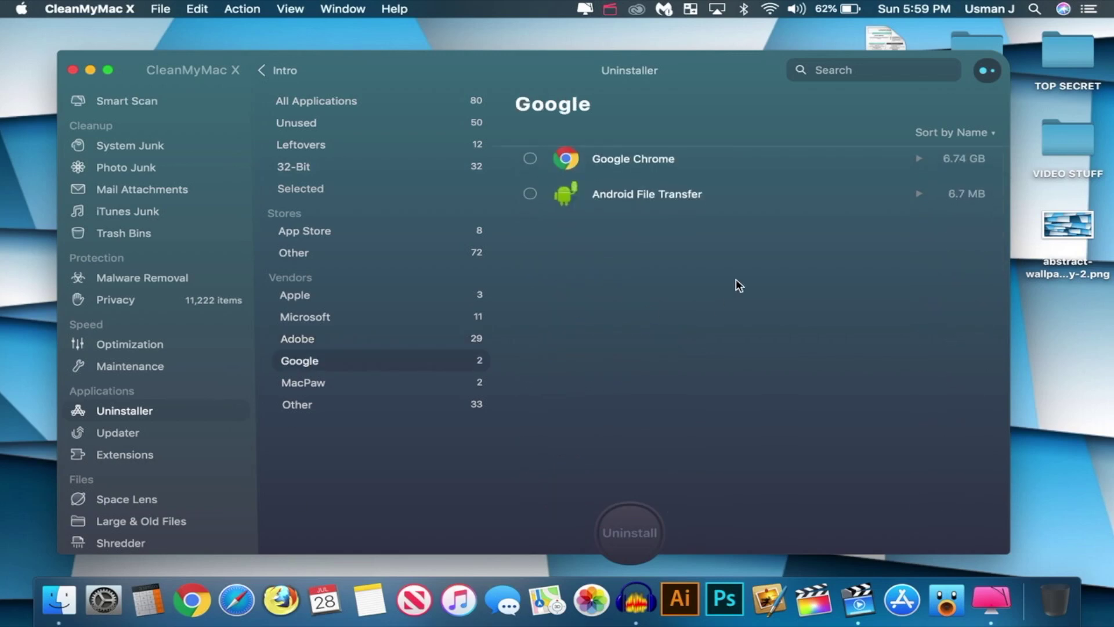
Start updating iMazing from the list of all 6 available updates in Updater.
{"action": "left_click", "coordinate": [104, 433]}
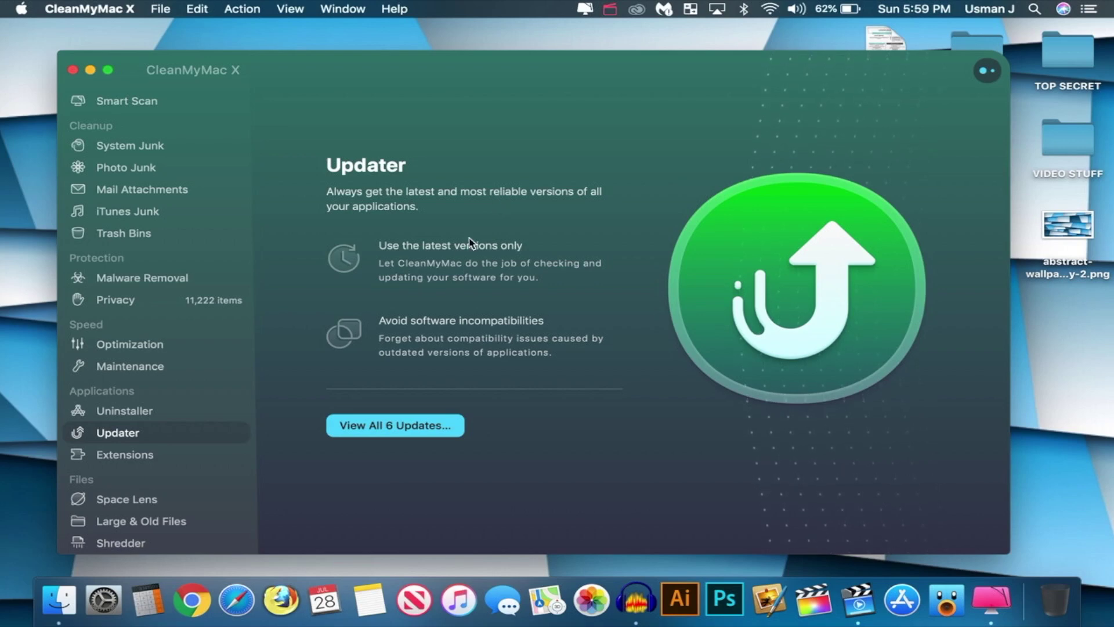
{"action": "left_click", "coordinate": [388, 426]}
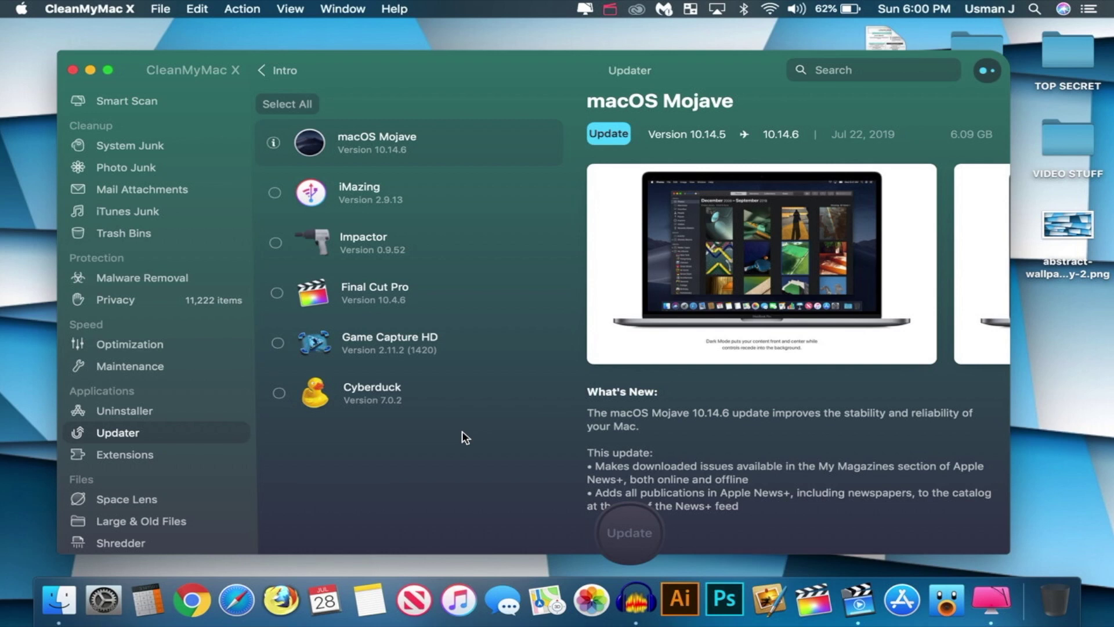
{"action": "left_click", "coordinate": [275, 194]}
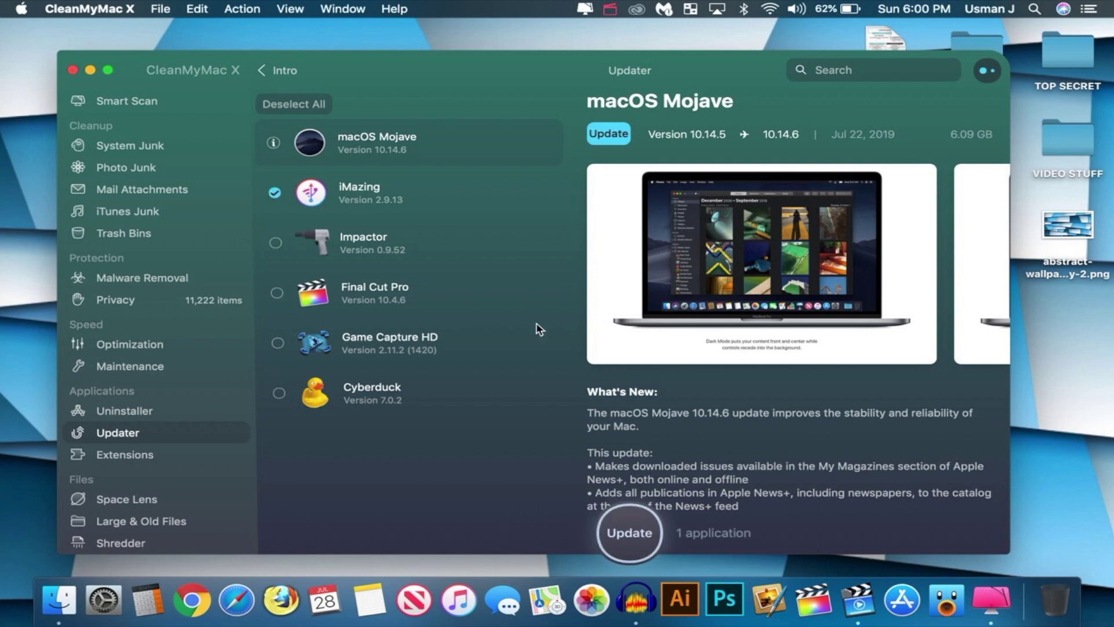
{"action": "left_click", "coordinate": [640, 532]}
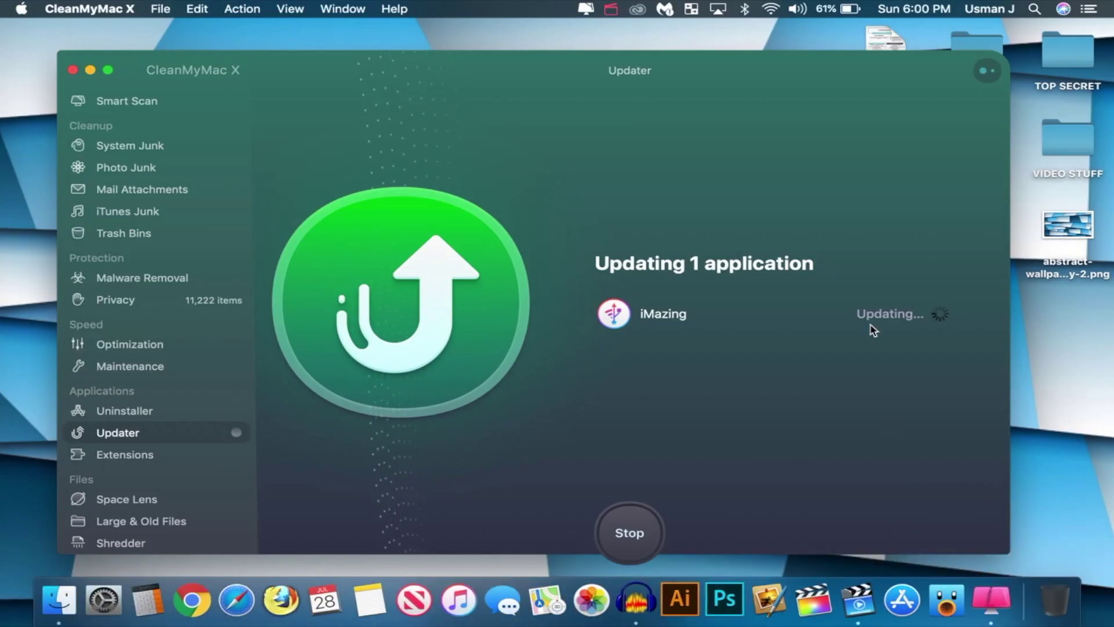
{"action": "left_click", "coordinate": [146, 458]}
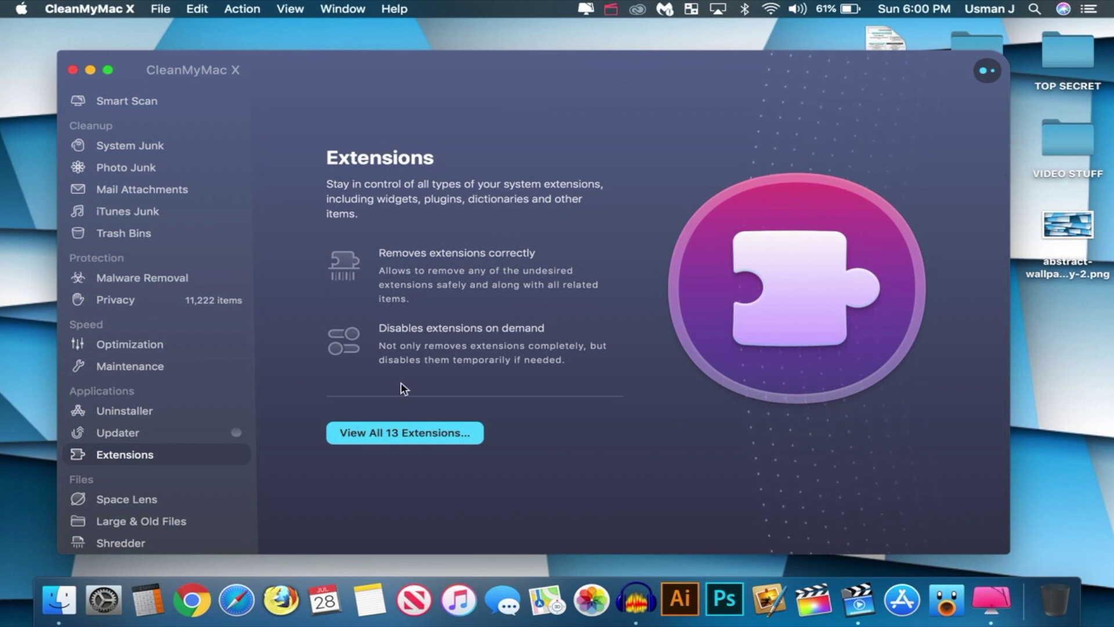
Remove the iWork Importer and iBooks Author Importer Spotlight plugins.
{"action": "left_click", "coordinate": [406, 433]}
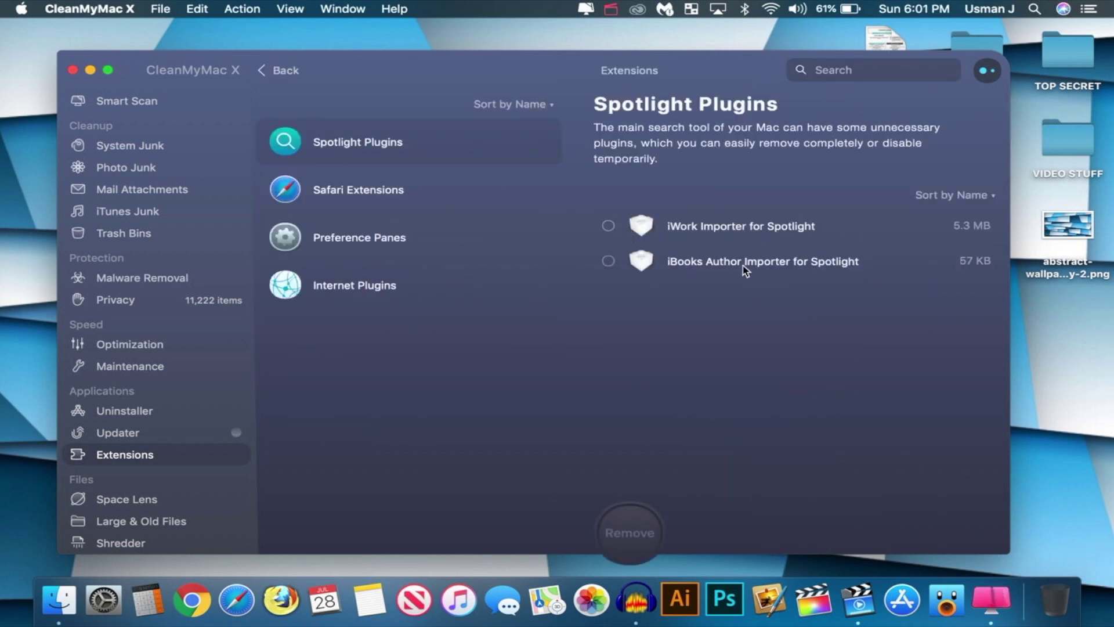
{"action": "left_click", "coordinate": [608, 225]}
{"action": "left_click", "coordinate": [608, 260]}
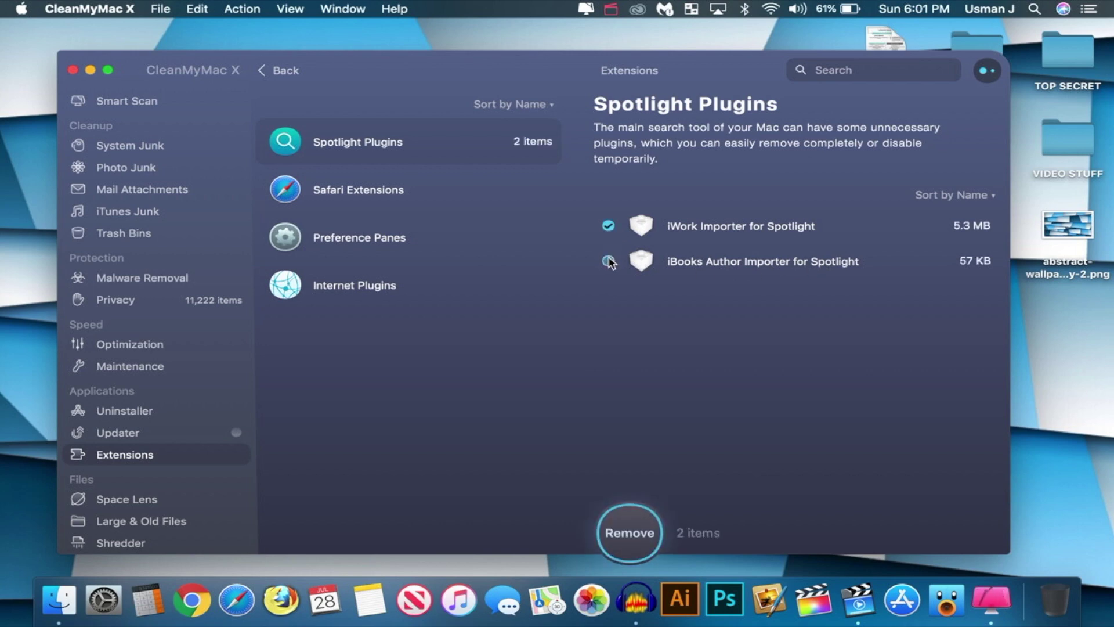
{"action": "left_click", "coordinate": [630, 525]}
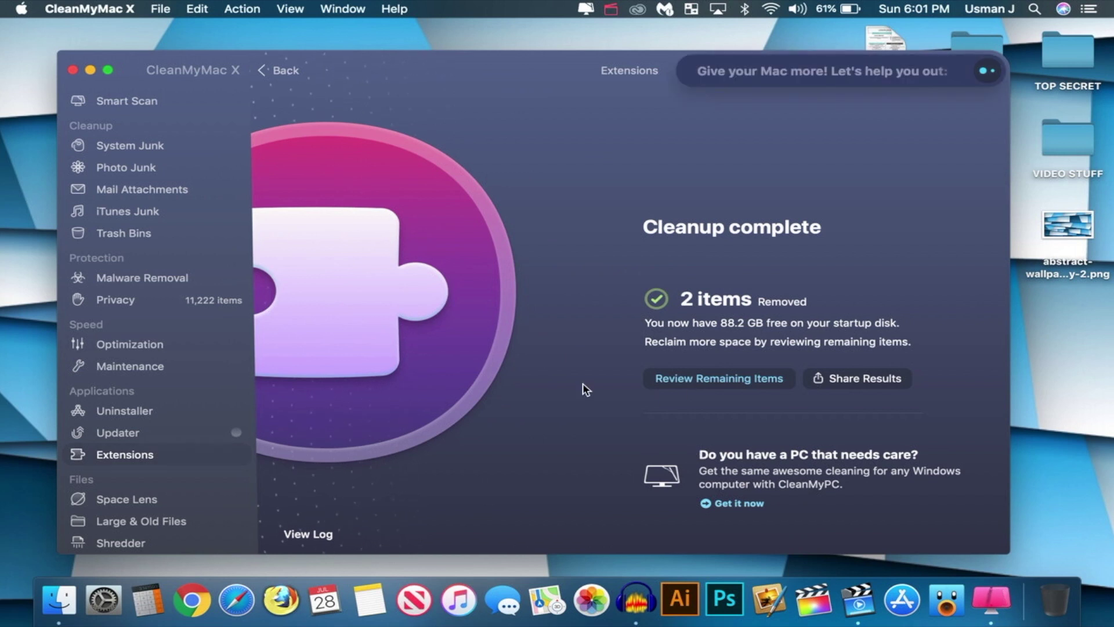
Remove the JavaControlPanel preference pane.
{"action": "left_click", "coordinate": [274, 71]}
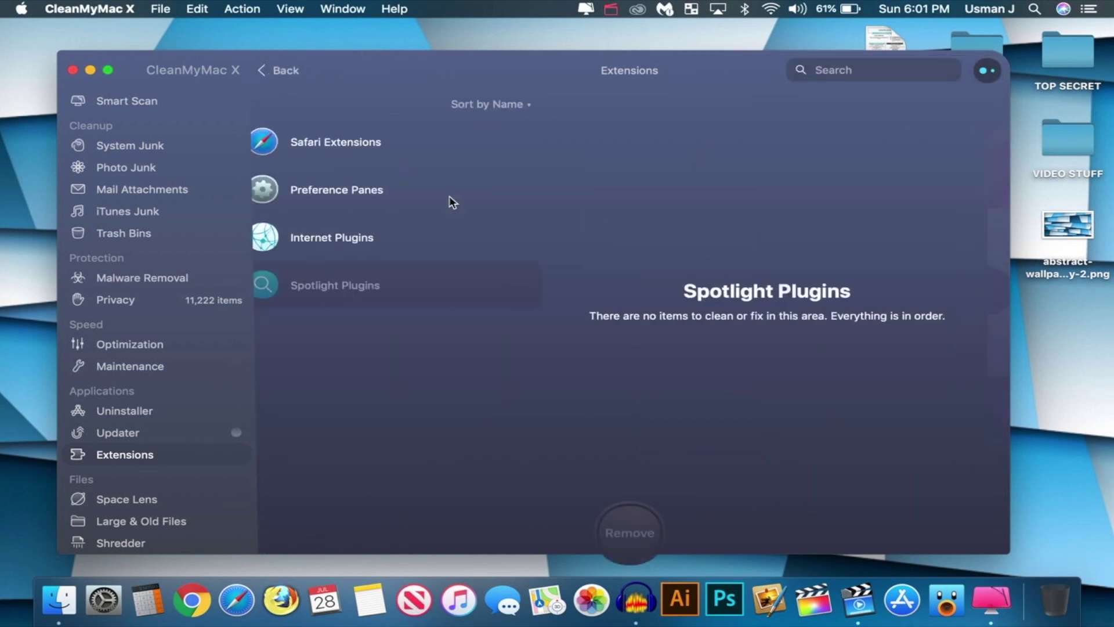
{"action": "left_click", "coordinate": [369, 159]}
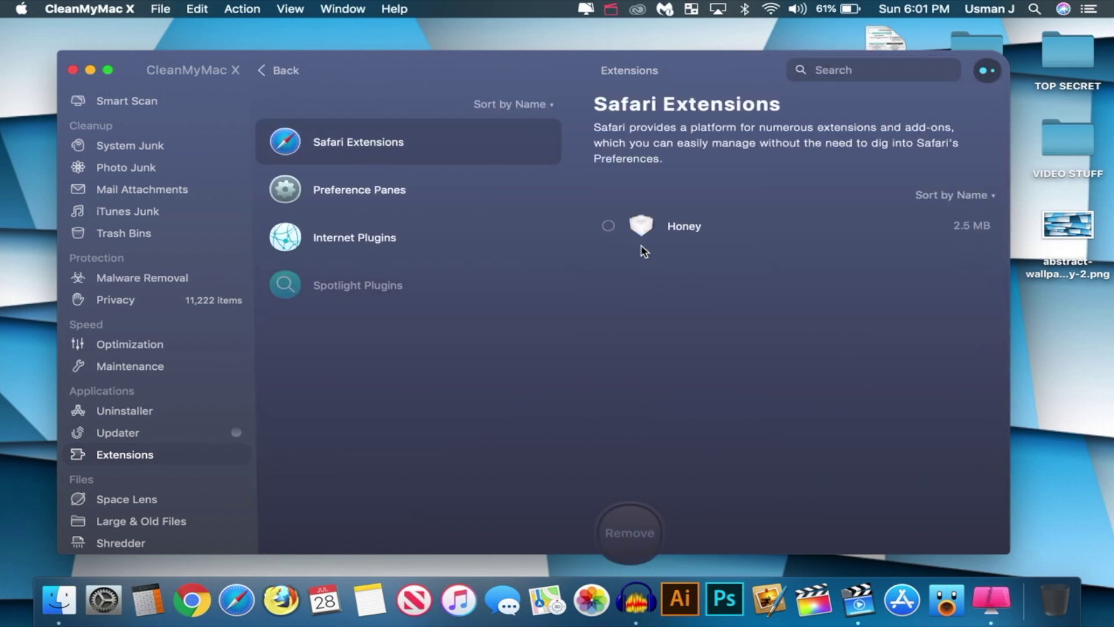
{"action": "left_click", "coordinate": [398, 211]}
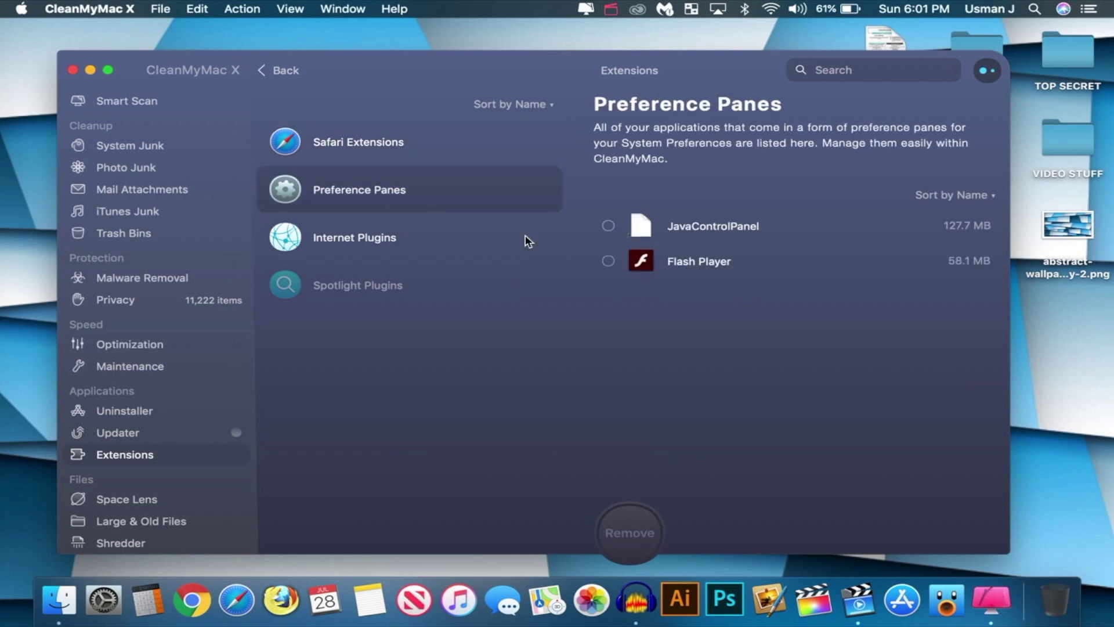
{"action": "left_click", "coordinate": [607, 226]}
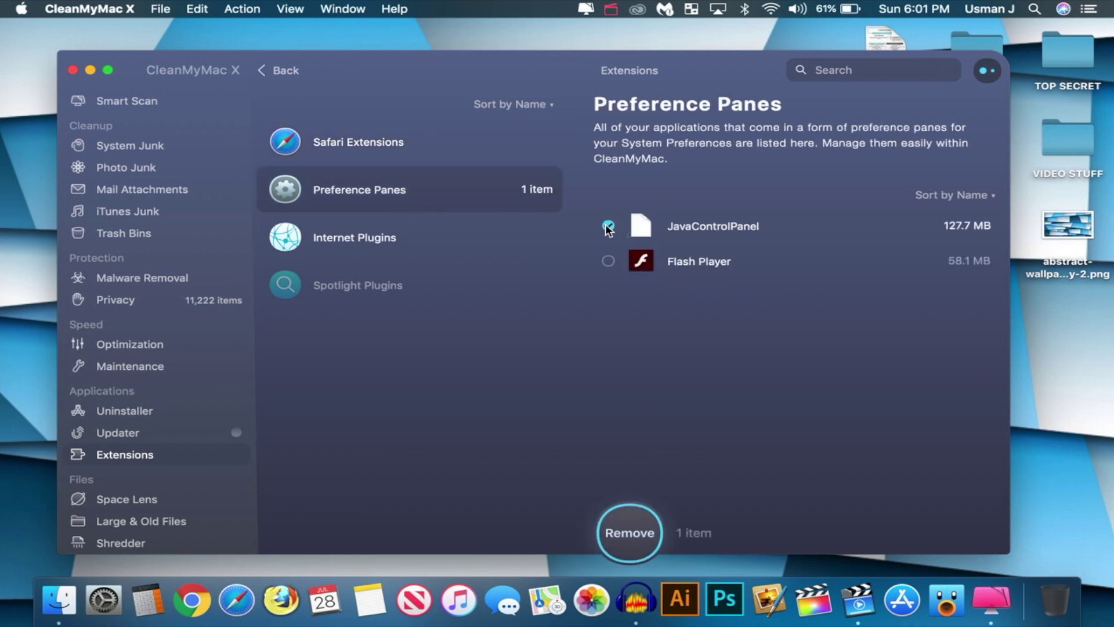
{"action": "left_click", "coordinate": [627, 516]}
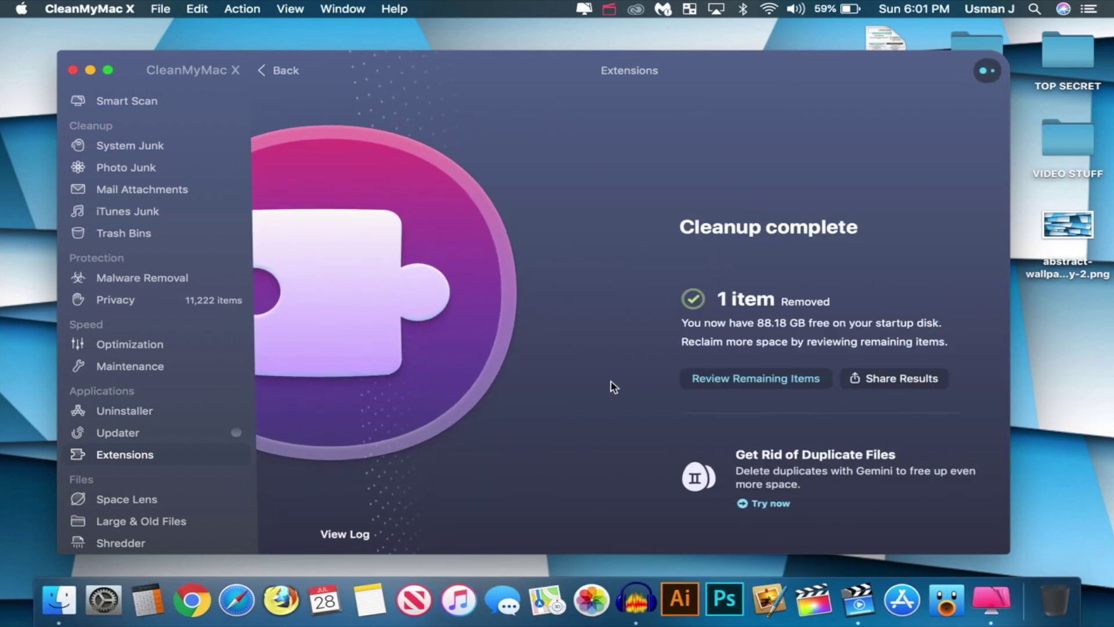
Show and scroll through the Internet Plugins list.
{"action": "left_click", "coordinate": [287, 73]}
{"action": "left_click", "coordinate": [398, 249]}
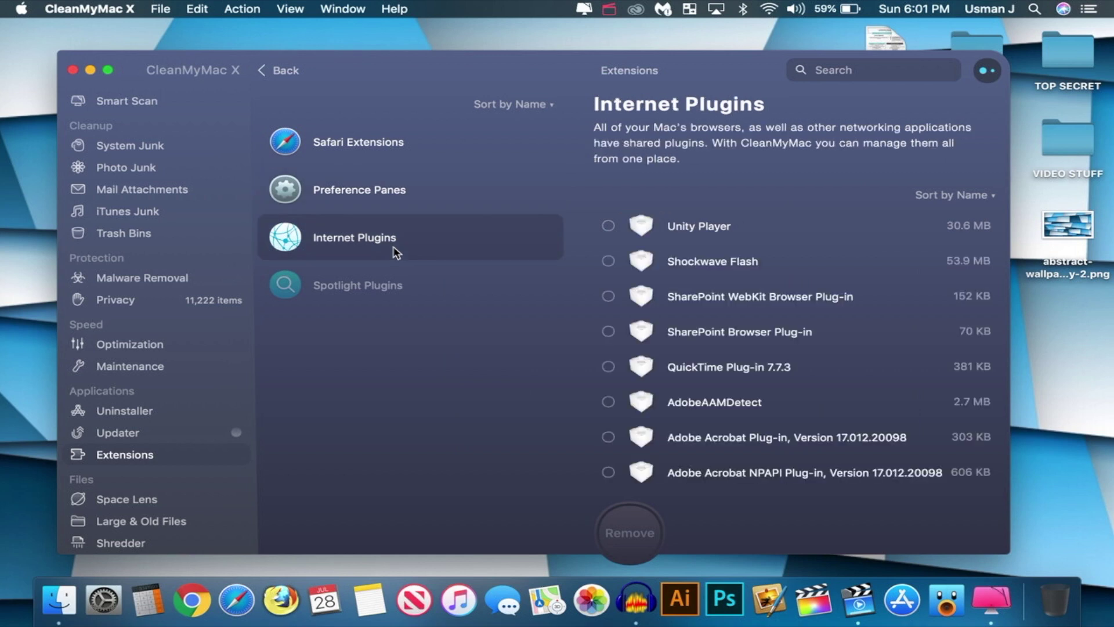
{"action": "scroll", "coordinate": [690, 257], "scroll_direction": "down", "scroll_amount": 1}
{"action": "scroll", "coordinate": [723, 379], "scroll_direction": "down", "scroll_amount": 1}
{"action": "scroll", "coordinate": [720, 438], "scroll_direction": "up", "scroll_amount": 1}
Scan the Untitled disk in Space Lens, showing Users at 99.85 GB and Applications at 38.04 GB.
{"action": "left_click", "coordinate": [109, 503]}
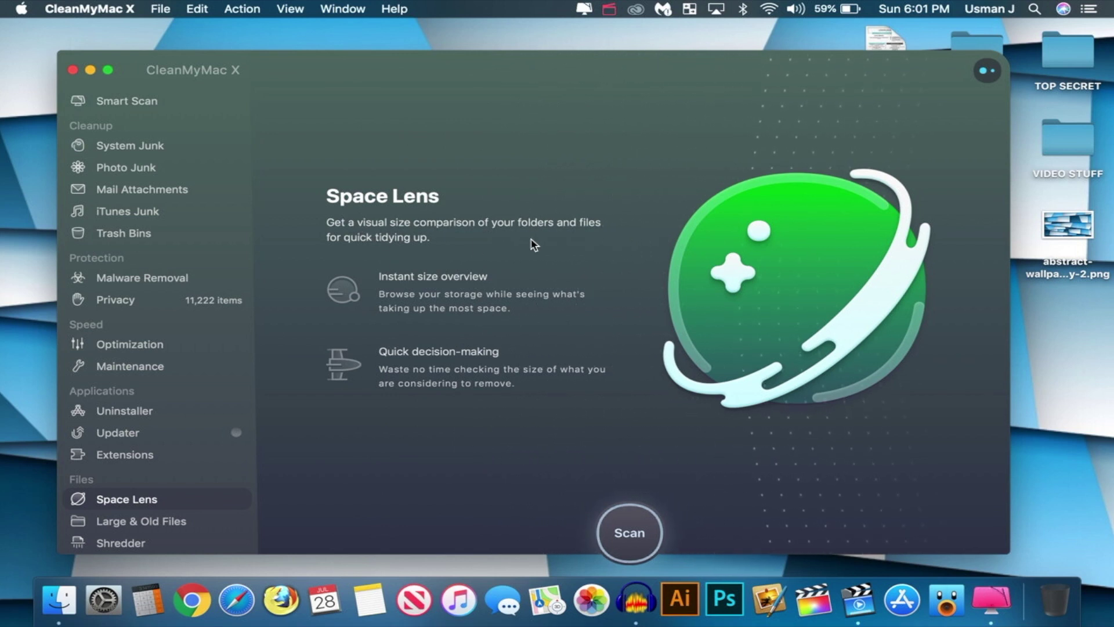
{"action": "left_click", "coordinate": [633, 521]}
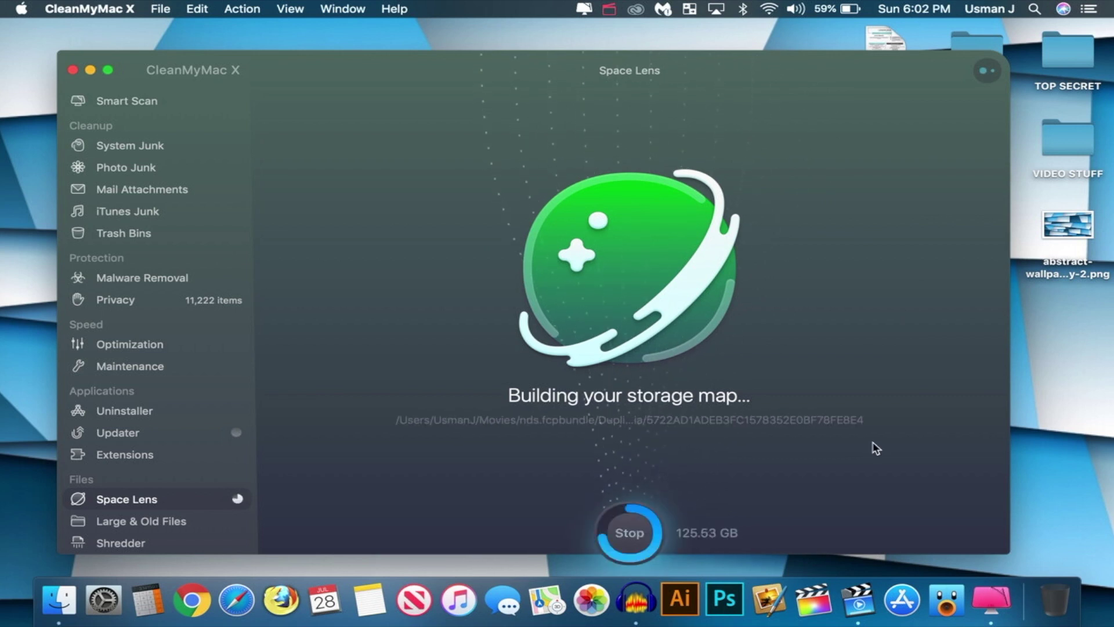
{"action": "key", "text": "super+space"}
{"action": "type", "text": "om"}
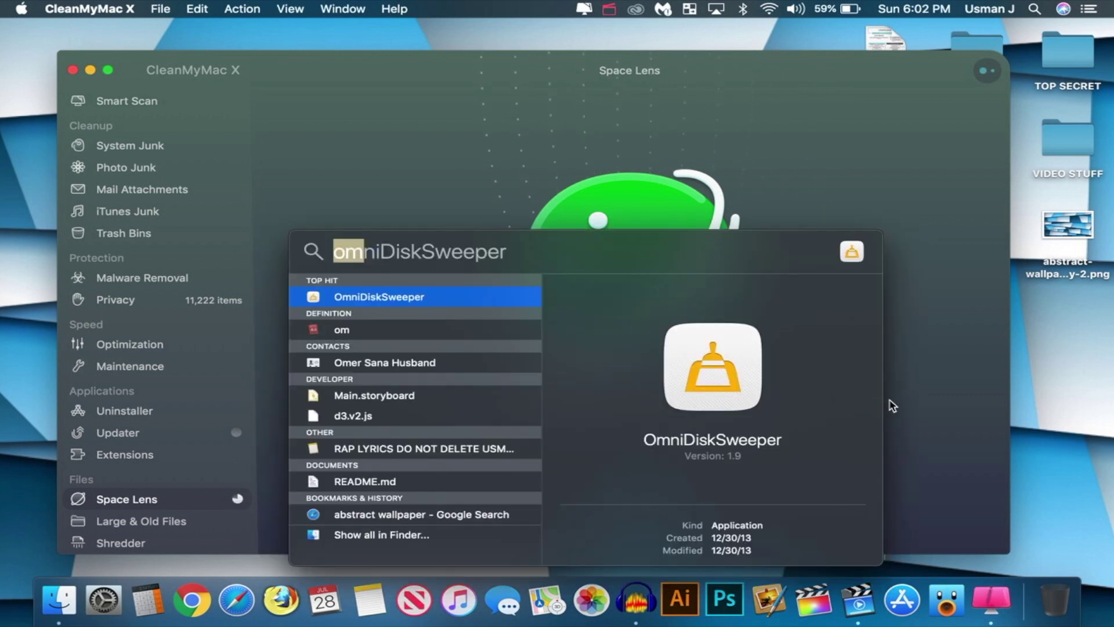
{"action": "left_click", "coordinate": [901, 406]}
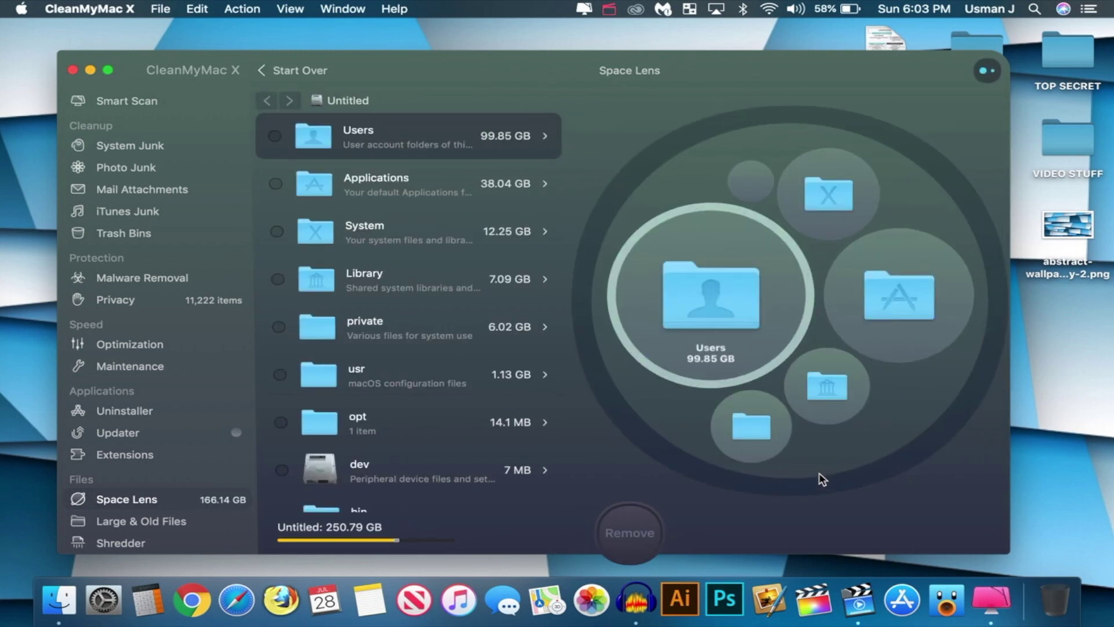
Remove and confirm deleting the 14.55 GB Xcode.app from Applications in Space Lens.
{"action": "scroll", "coordinate": [417, 219], "scroll_direction": "down", "scroll_amount": 1}
{"action": "scroll", "coordinate": [418, 219], "scroll_direction": "up", "scroll_amount": 1}
{"action": "left_click", "coordinate": [395, 181]}
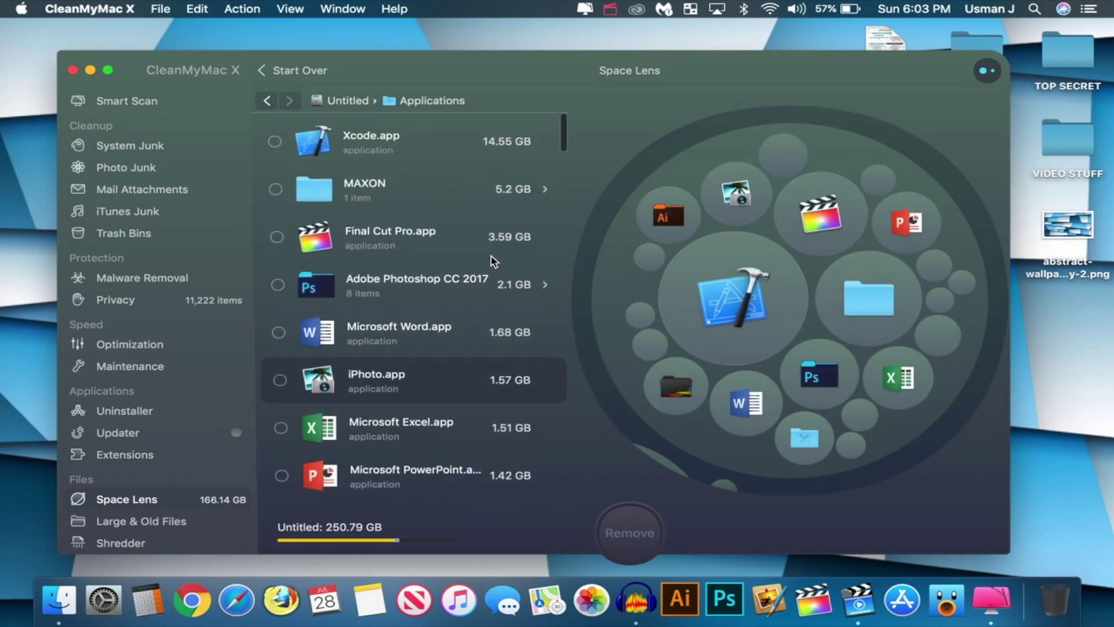
{"action": "scroll", "coordinate": [329, 159], "scroll_direction": "down", "scroll_amount": 1}
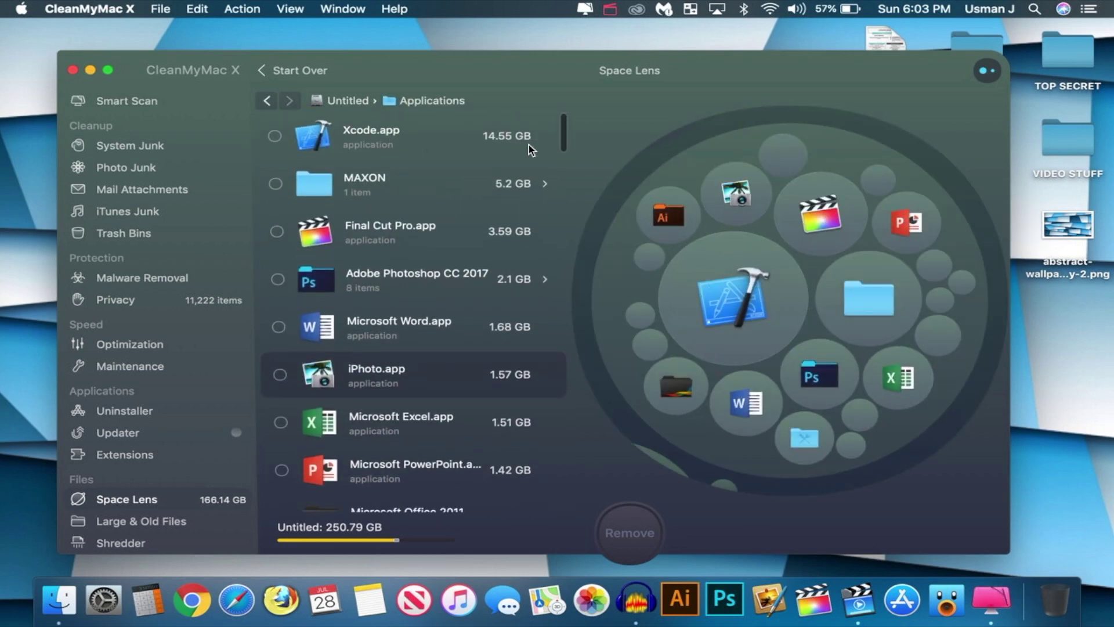
{"action": "left_click", "coordinate": [274, 137]}
{"action": "left_click", "coordinate": [635, 531]}
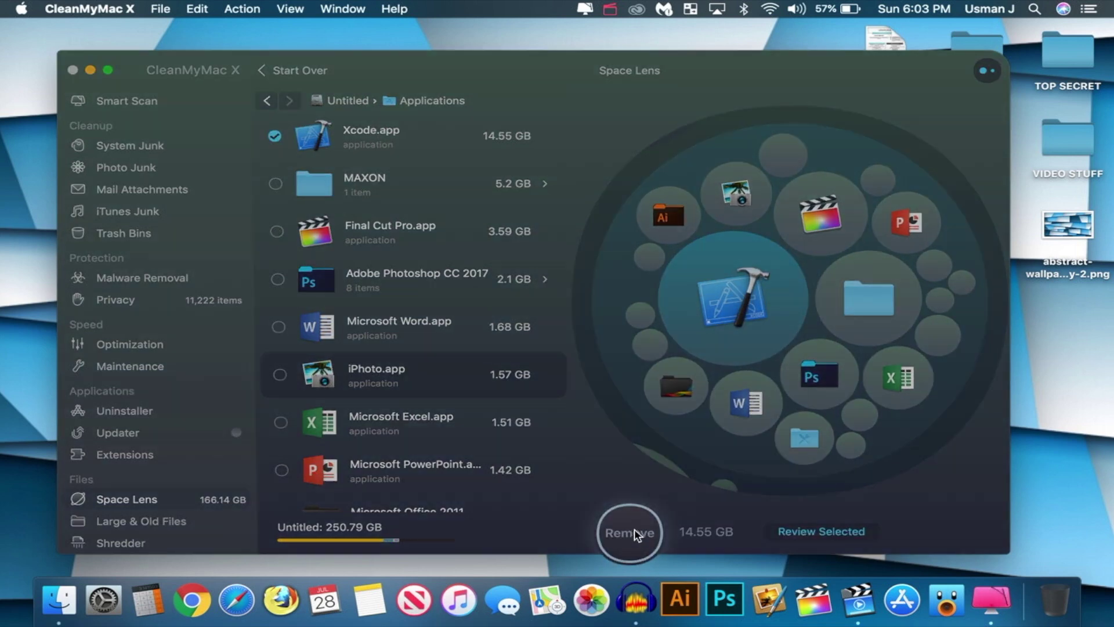
{"action": "left_click", "coordinate": [836, 360]}
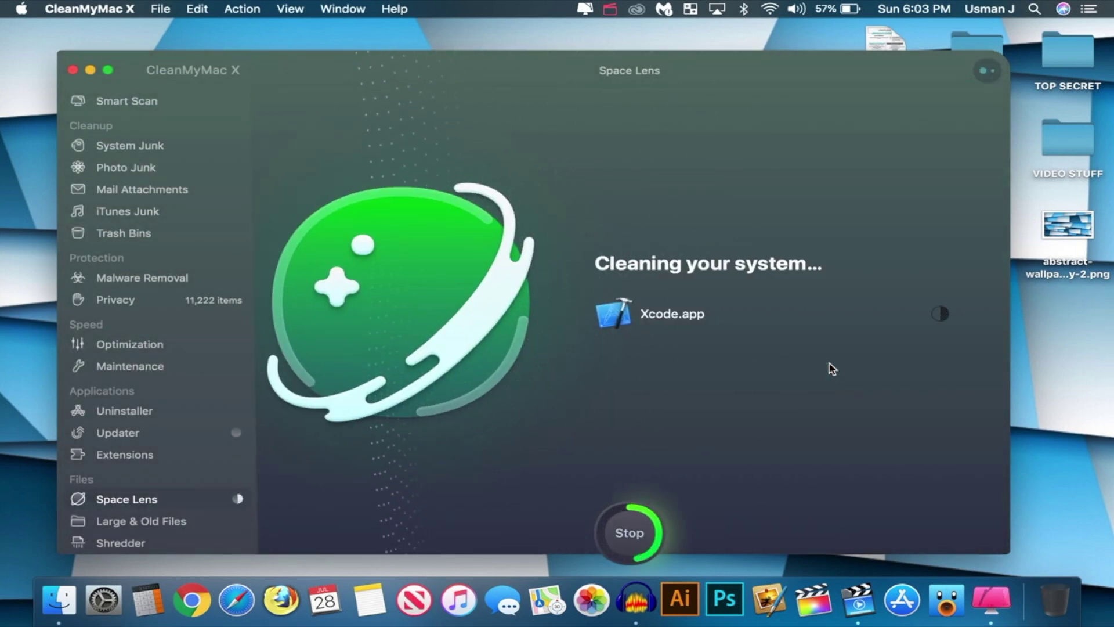
{"action": "left_click", "coordinate": [155, 433]}
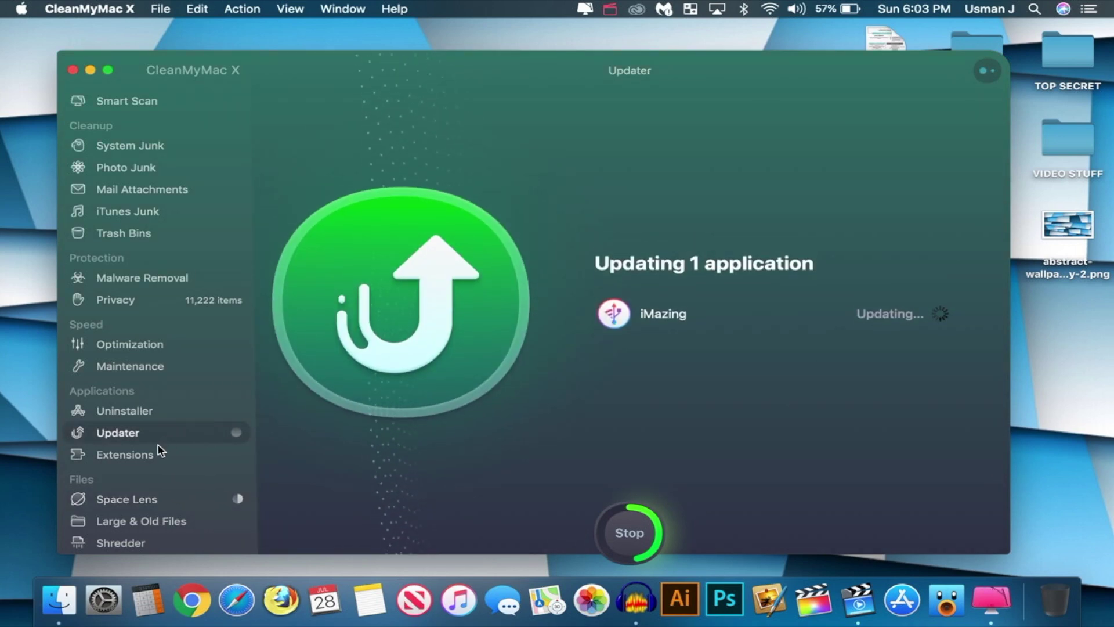
{"action": "left_click", "coordinate": [166, 503]}
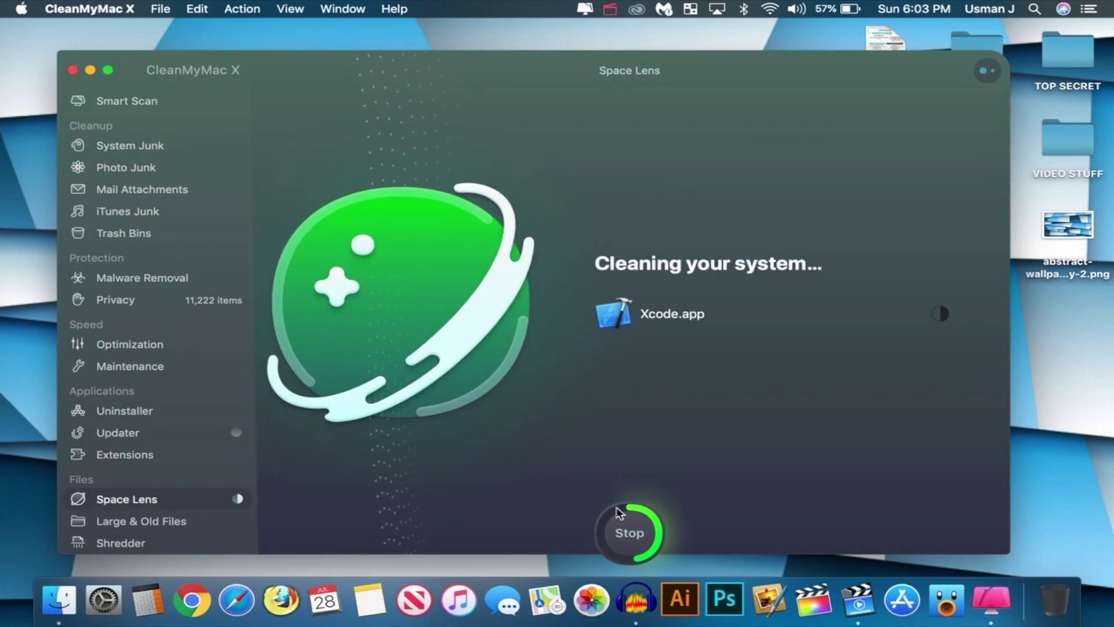
Scan for large and old files and scroll through the 6.32 GB All Files results.
{"action": "left_click", "coordinate": [154, 523]}
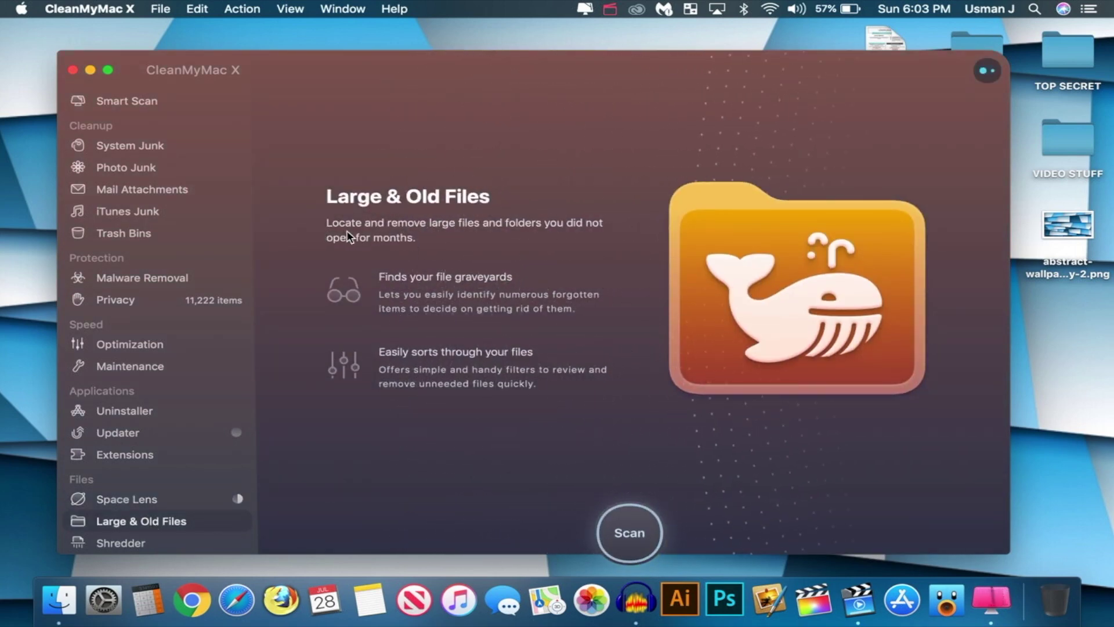
{"action": "left_click", "coordinate": [630, 535]}
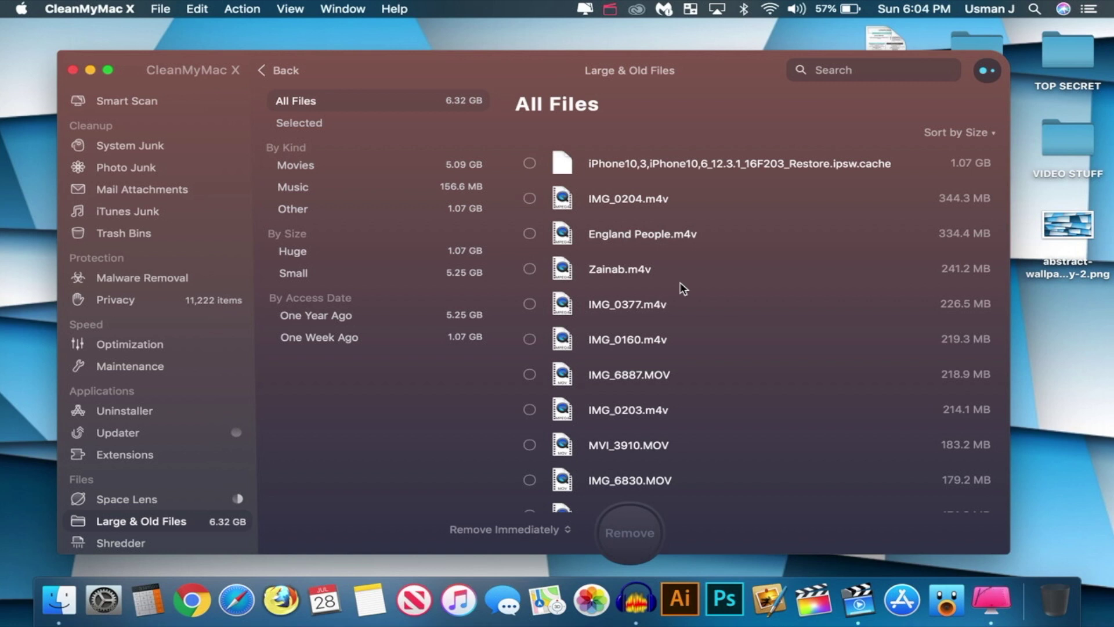
{"action": "scroll", "coordinate": [664, 185], "scroll_direction": "down", "scroll_amount": 5}
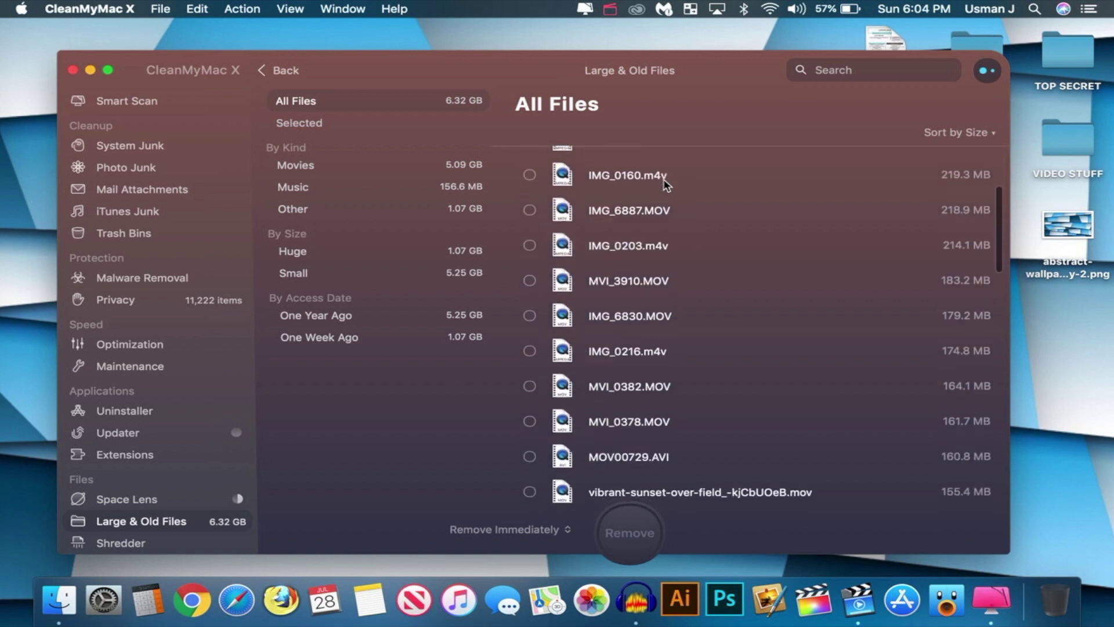
{"action": "scroll", "coordinate": [664, 185], "scroll_direction": "down", "scroll_amount": 6}
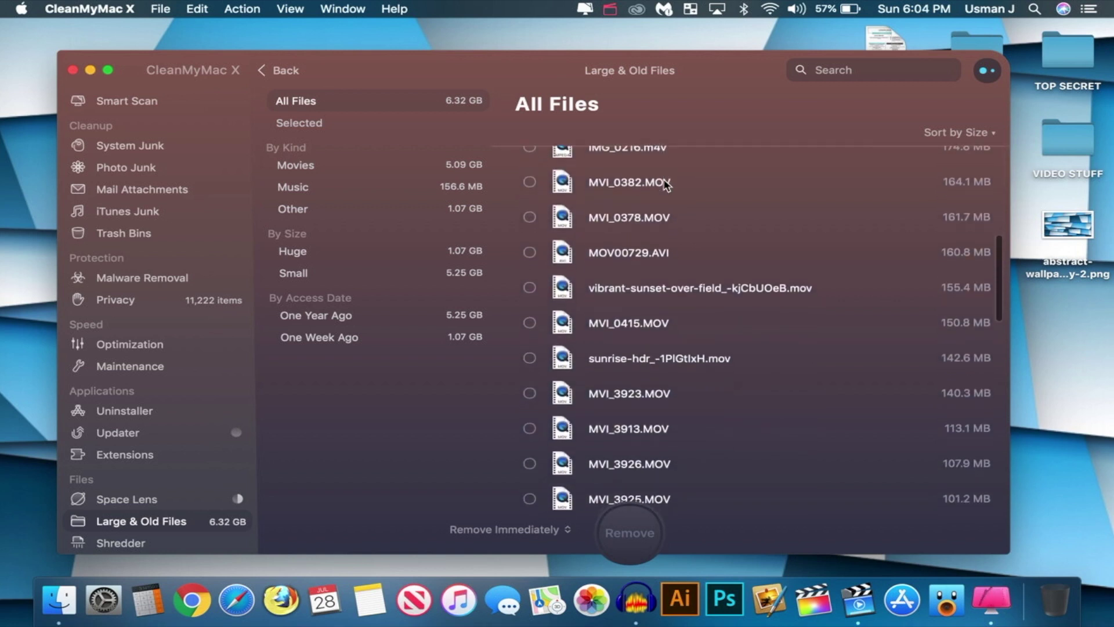
{"action": "scroll", "coordinate": [664, 184], "scroll_direction": "down", "scroll_amount": 5}
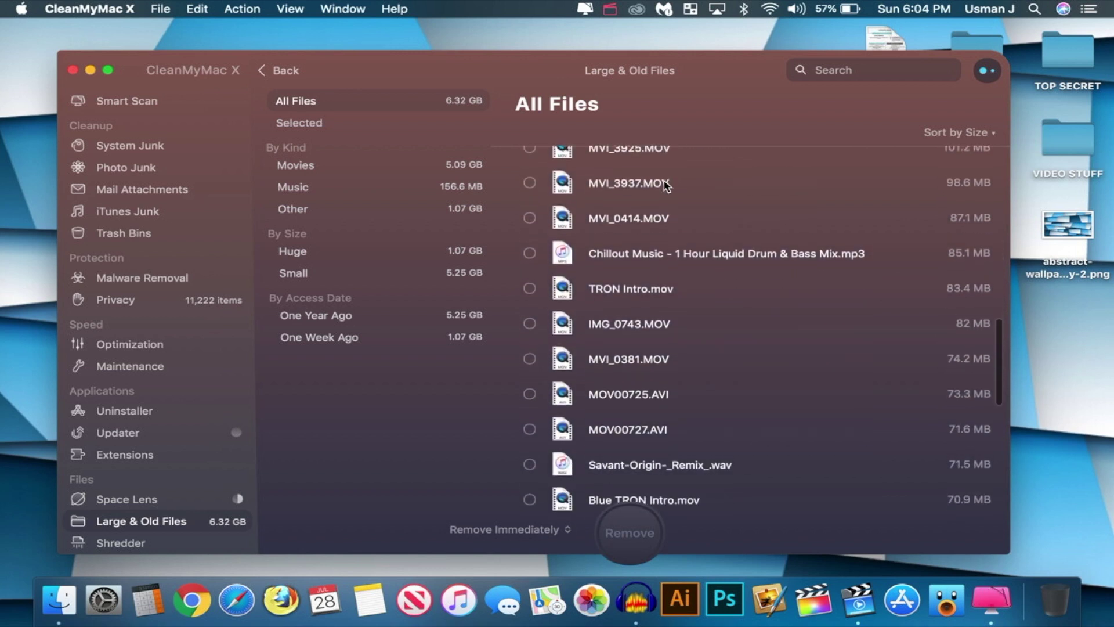
{"action": "scroll", "coordinate": [665, 185], "scroll_direction": "down", "scroll_amount": 10}
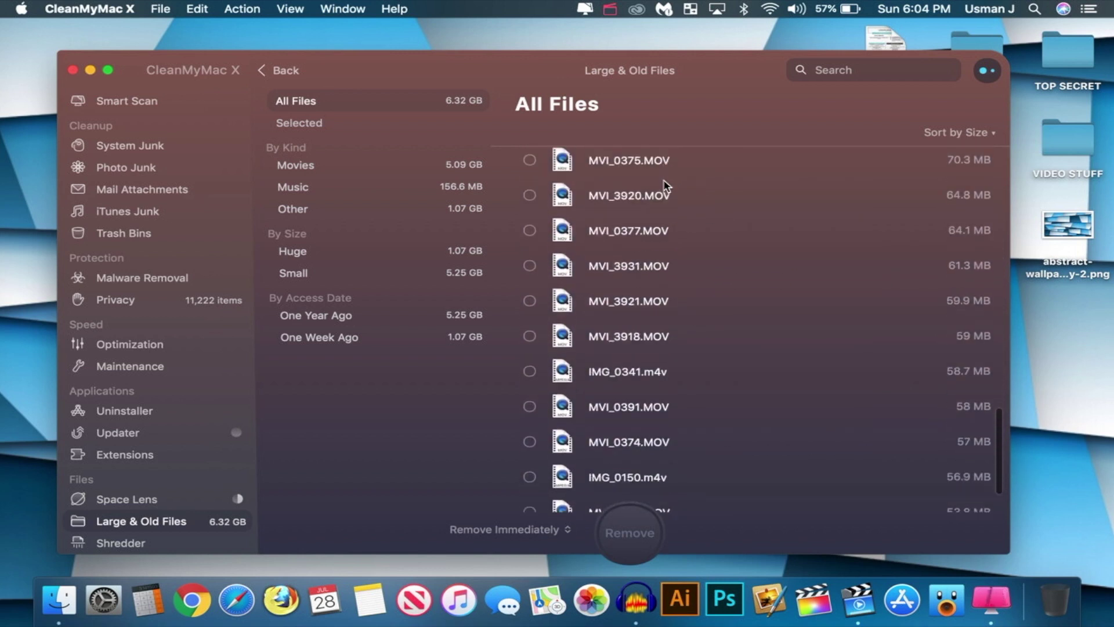
{"action": "scroll", "coordinate": [666, 186], "scroll_direction": "up", "scroll_amount": 10}
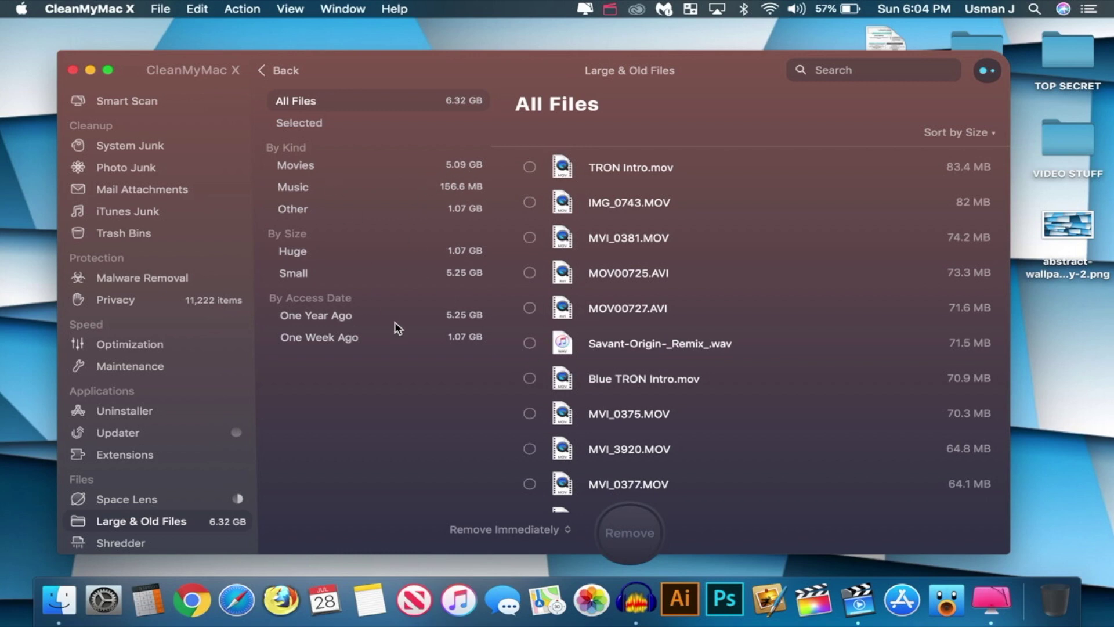
{"action": "left_click", "coordinate": [149, 542]}
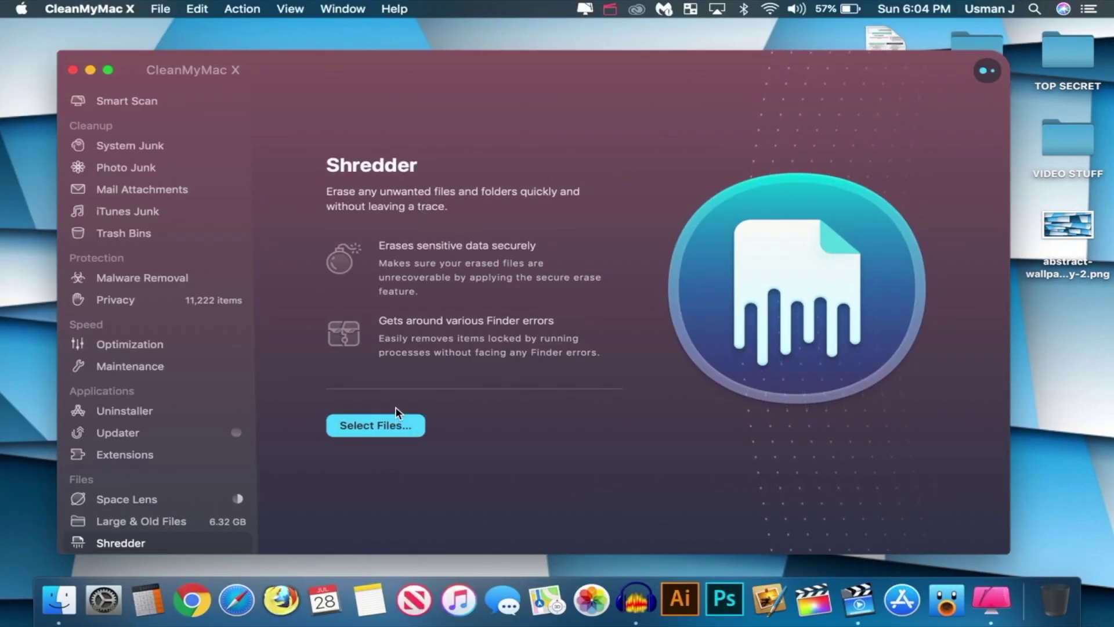
Browse the Documents folder for files to shred, then cancel without choosing any.
{"action": "left_click", "coordinate": [380, 427]}
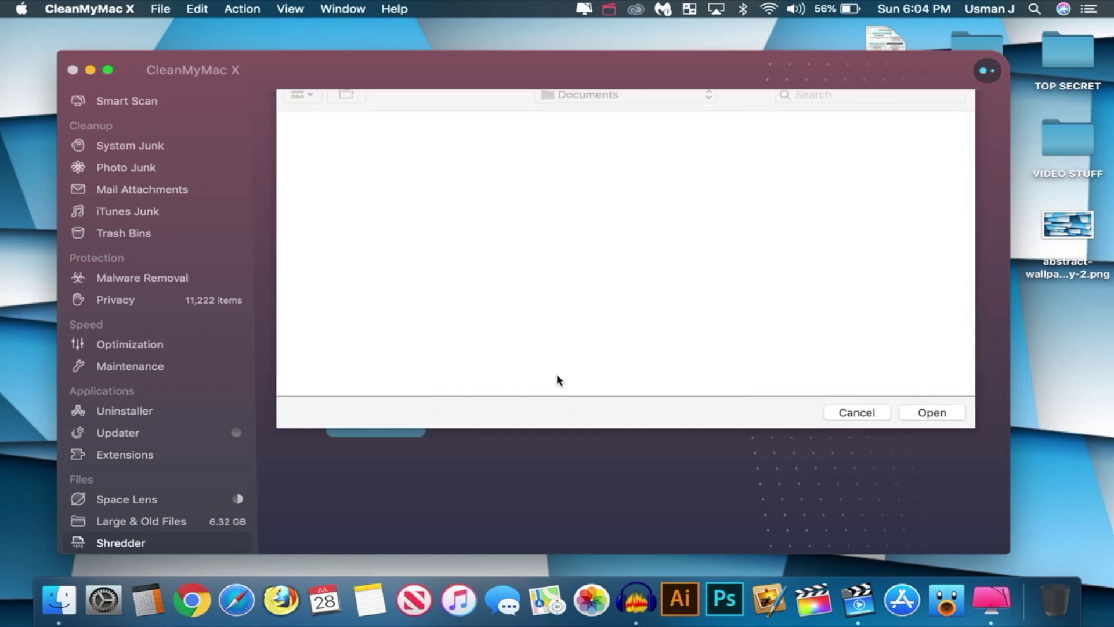
{"action": "left_click", "coordinate": [623, 105]}
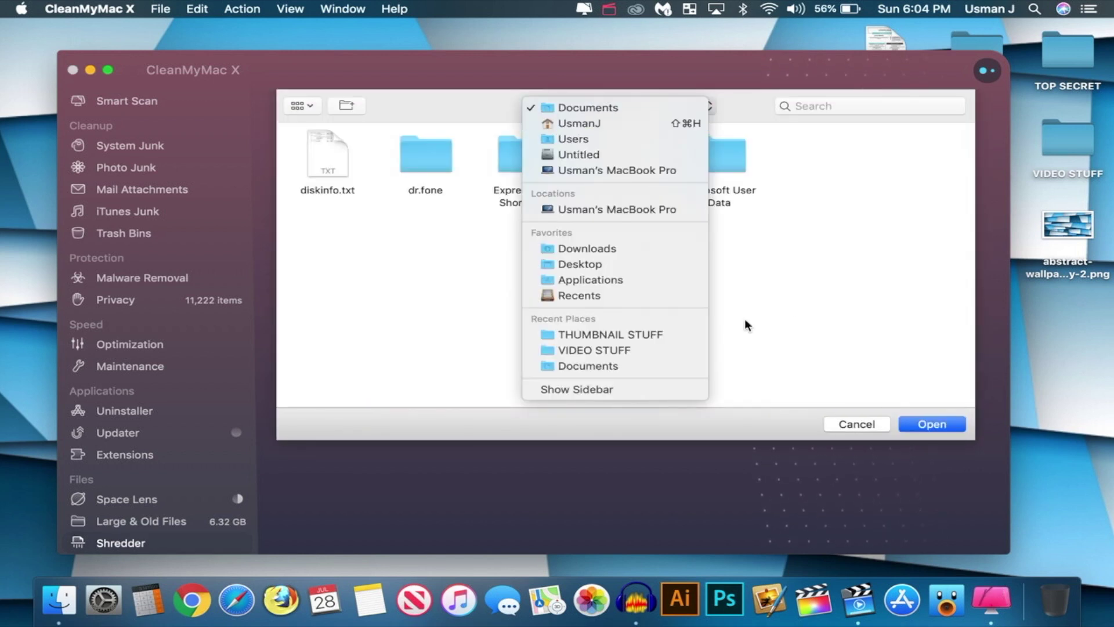
{"action": "left_click", "coordinate": [809, 319]}
{"action": "left_click", "coordinate": [844, 423]}
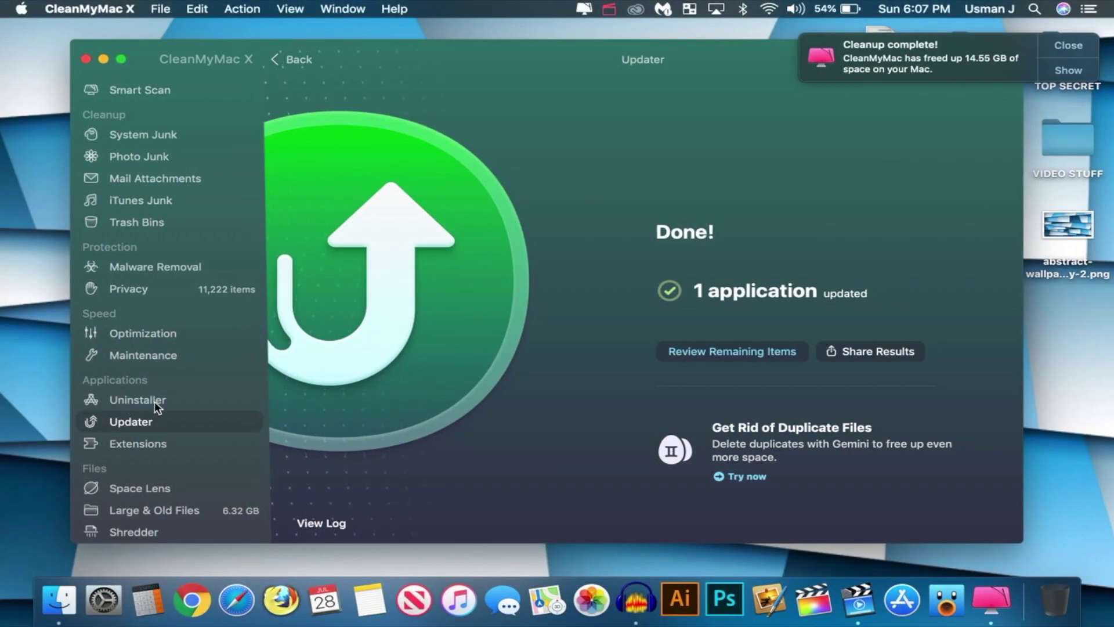
Return to the Smart Scan summary showing 9.86 GB junk removed and 3 tasks done.
{"action": "left_click", "coordinate": [155, 404]}
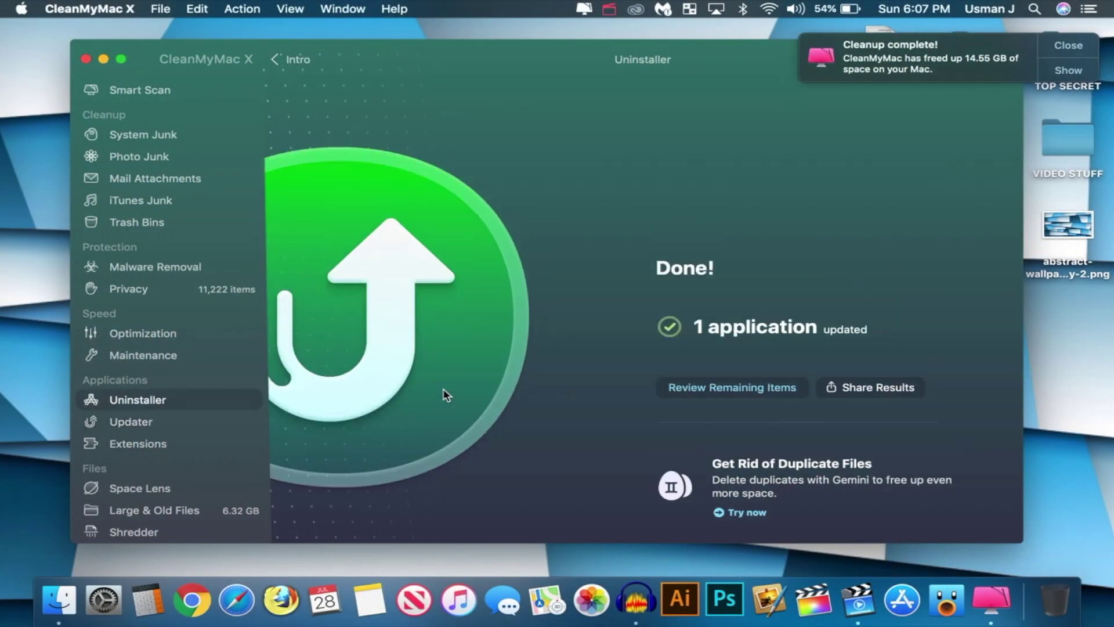
{"action": "left_click", "coordinate": [148, 90]}
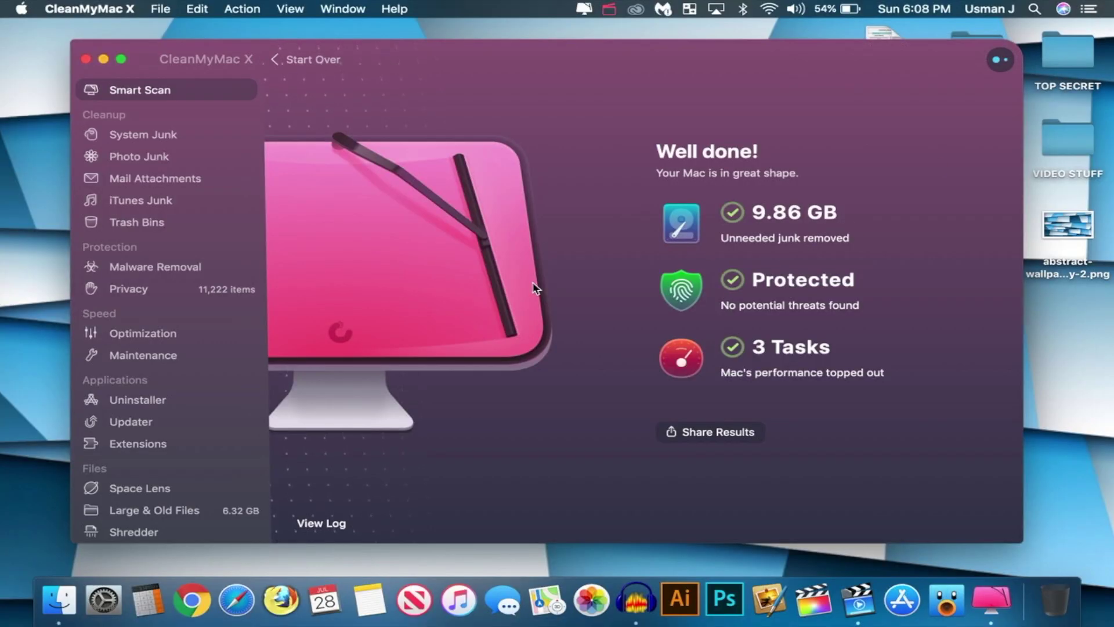
Quit CleanMyMac X and open its menu-bar monitor showing 92.41 GB disk and 1.87 GB memory available.
{"action": "left_click", "coordinate": [90, 9]}
{"action": "left_click", "coordinate": [119, 274]}
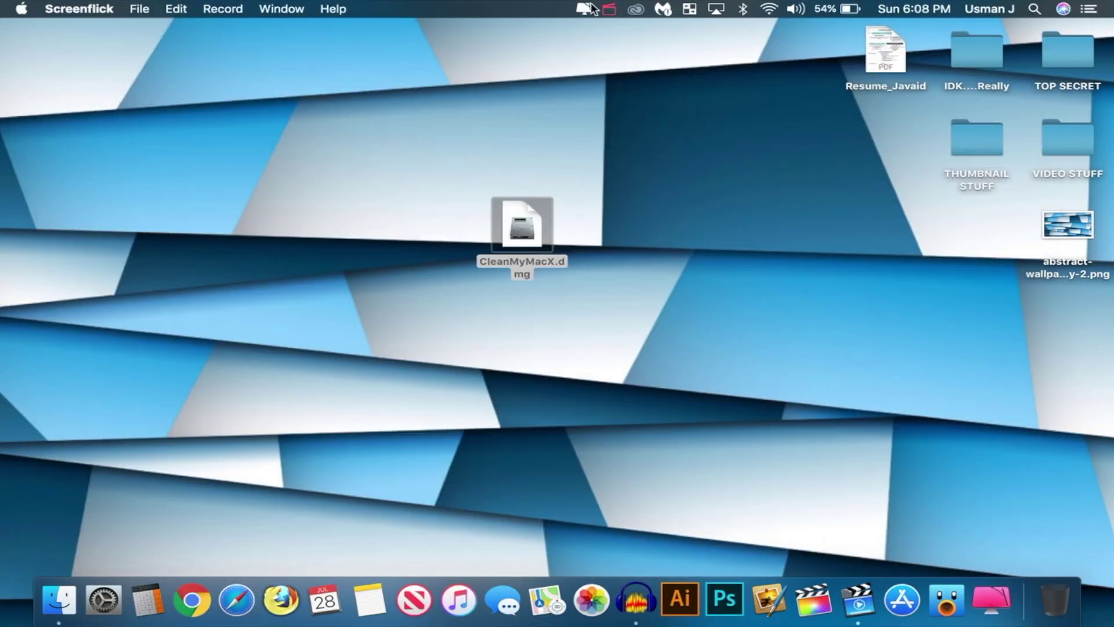
{"action": "left_click", "coordinate": [590, 8]}
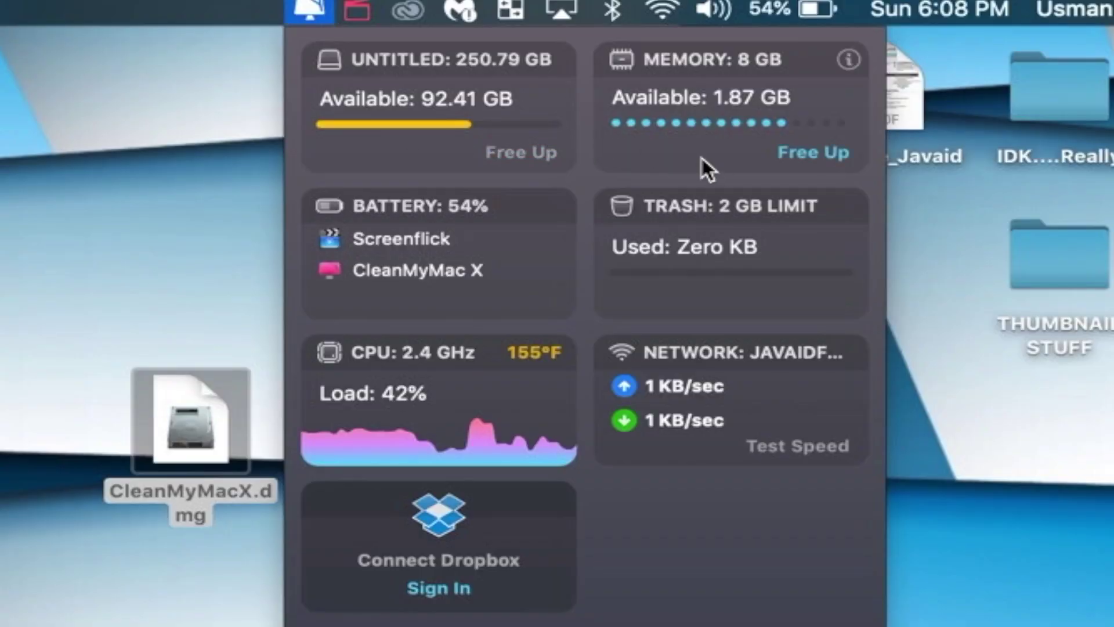